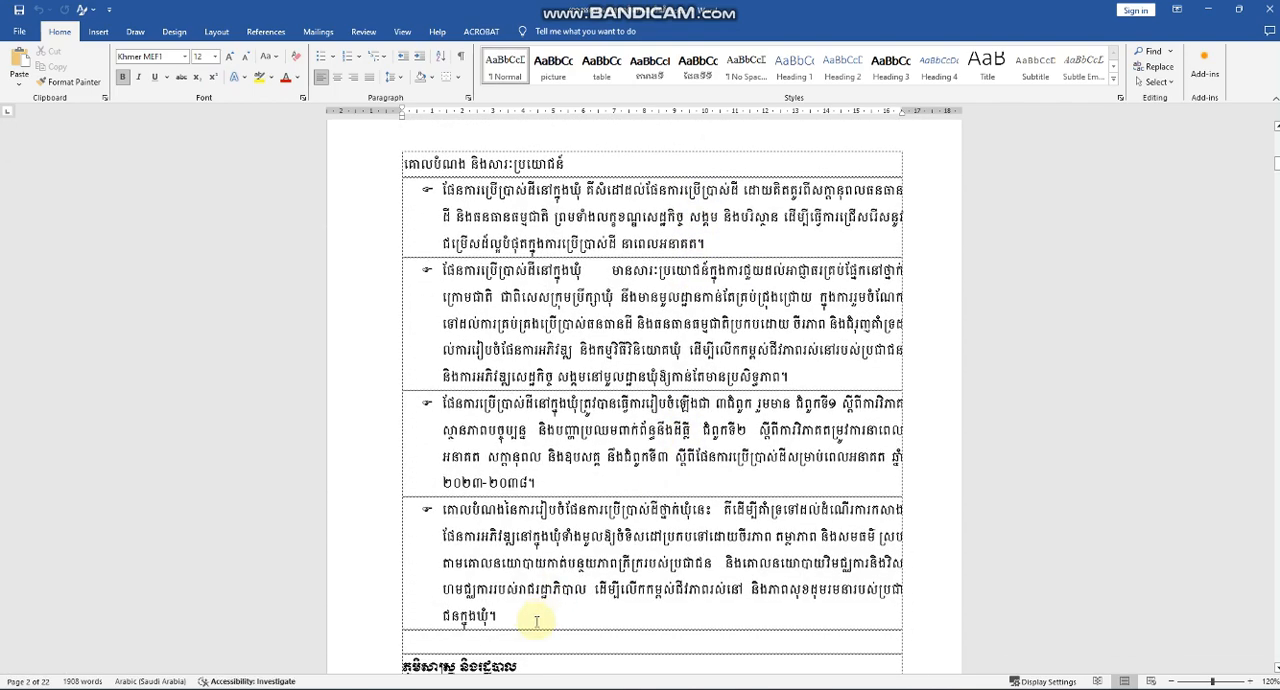
Make the heading and all four bulleted paragraphs in the table on page 2 bold and red.
drag(530, 612, 333, 164)
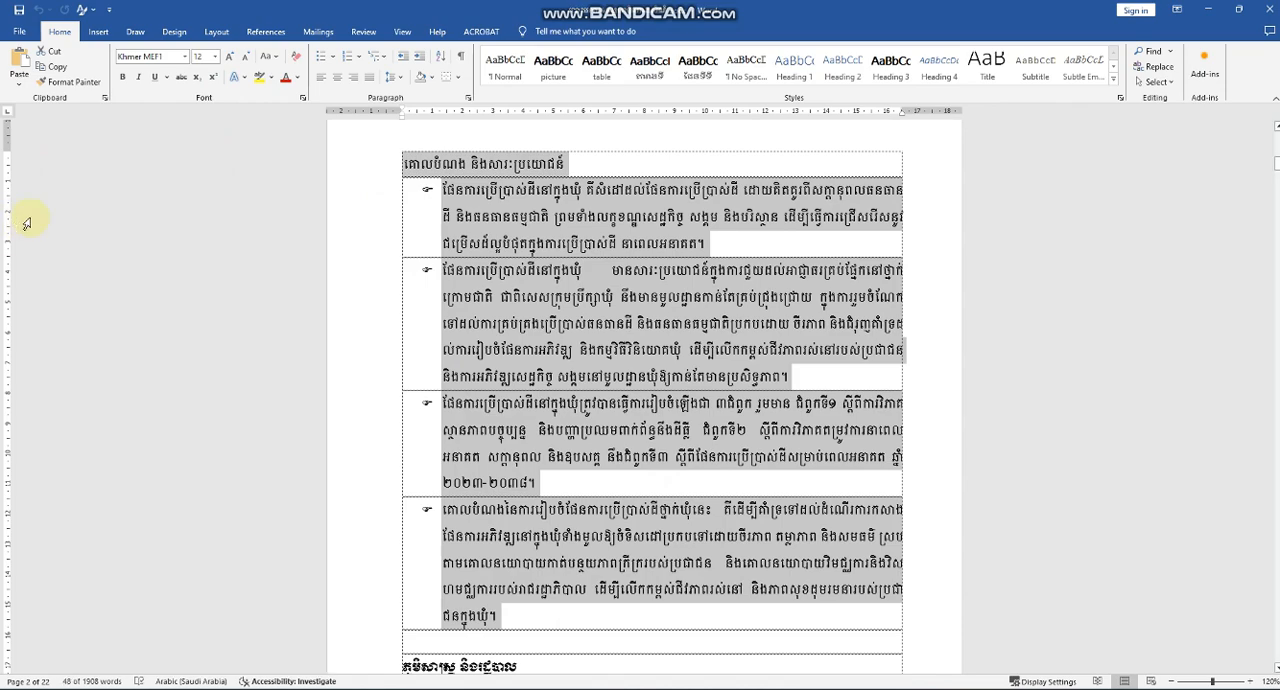
click(121, 78)
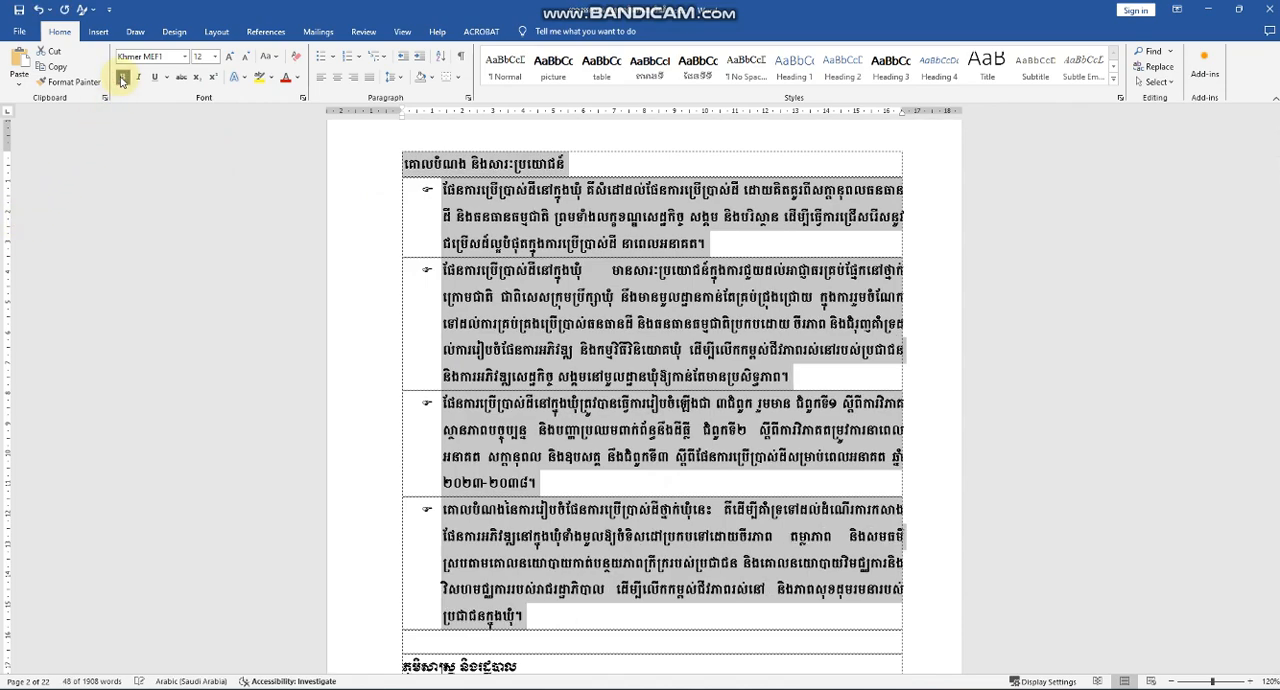
click(285, 79)
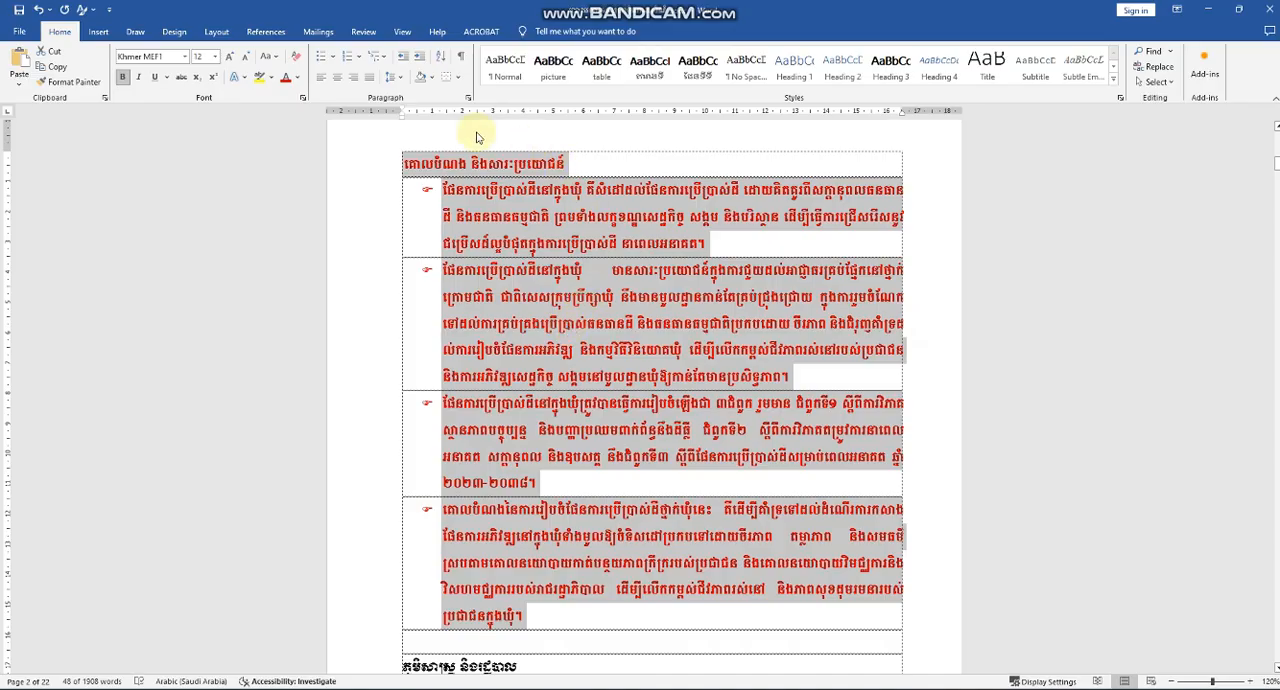
click(364, 32)
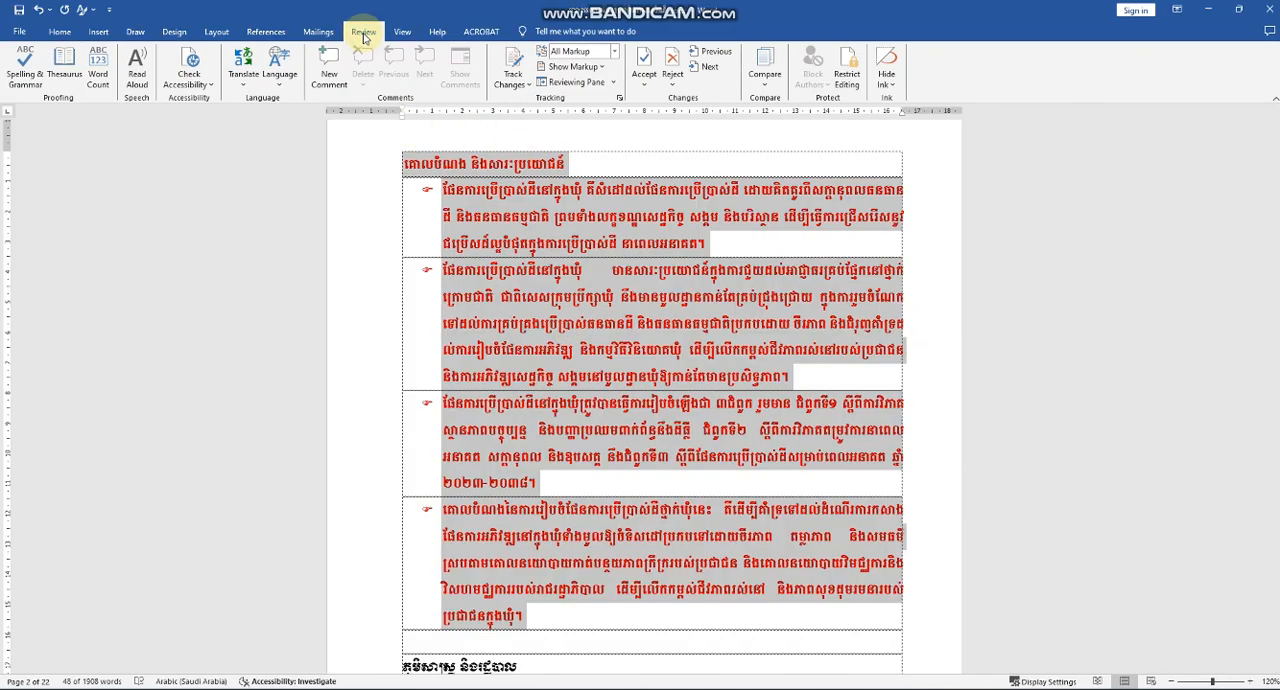
click(845, 68)
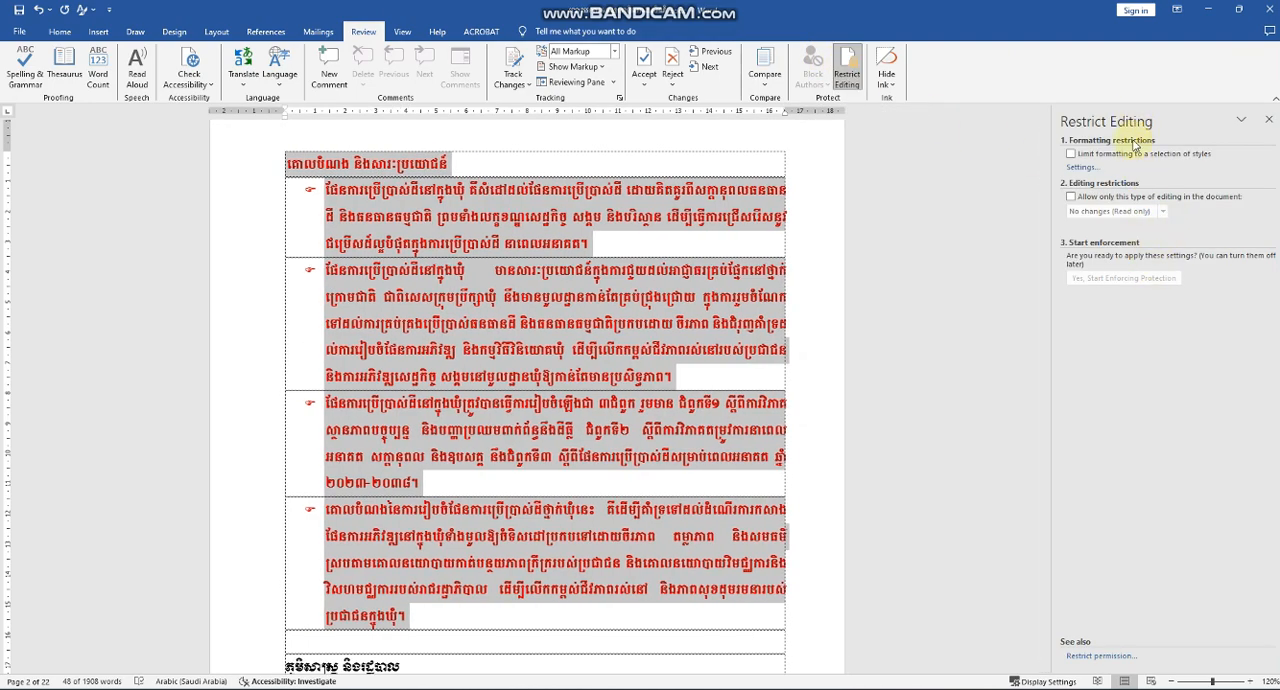
click(1267, 122)
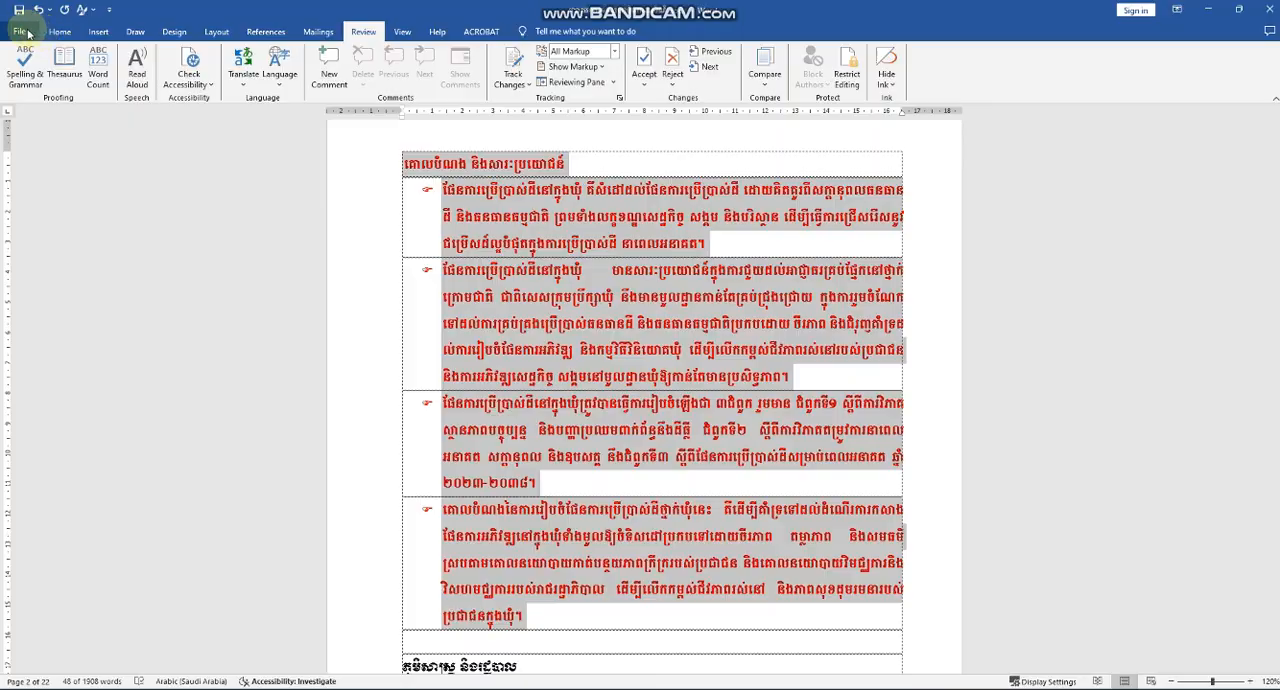
Set editing restrictions that limit formatting to a selection of styles and allow only Comments in the document.
click(22, 32)
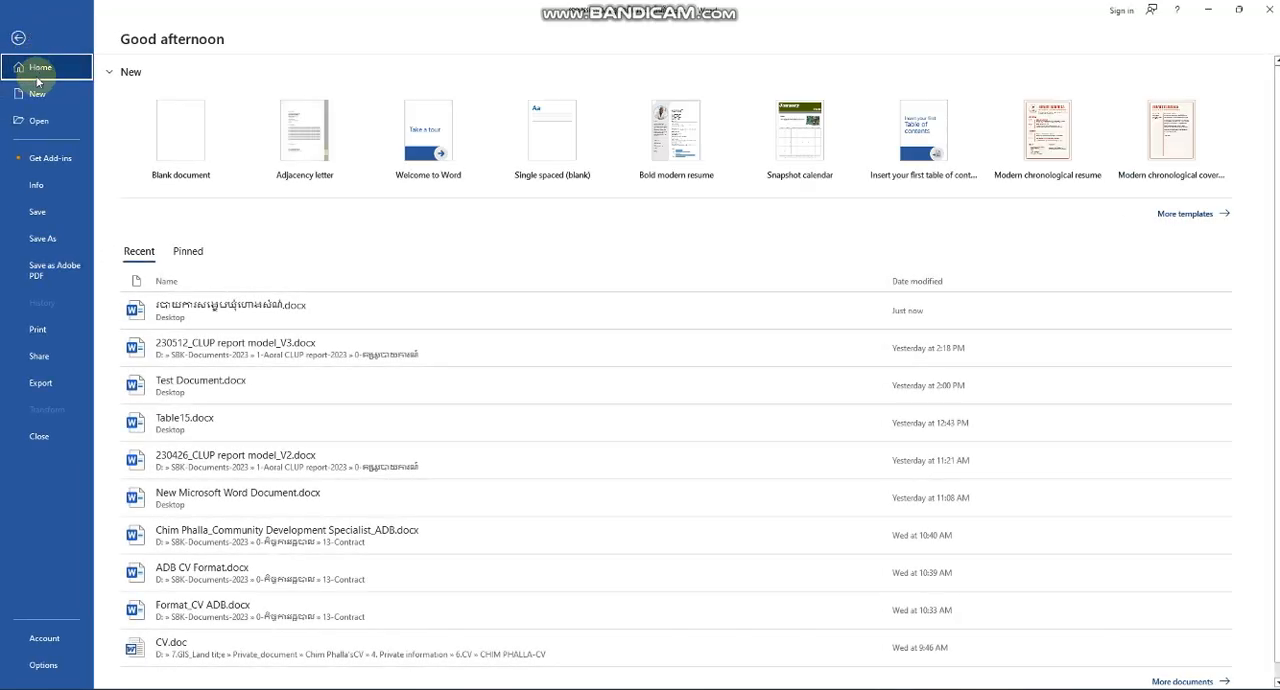
click(45, 189)
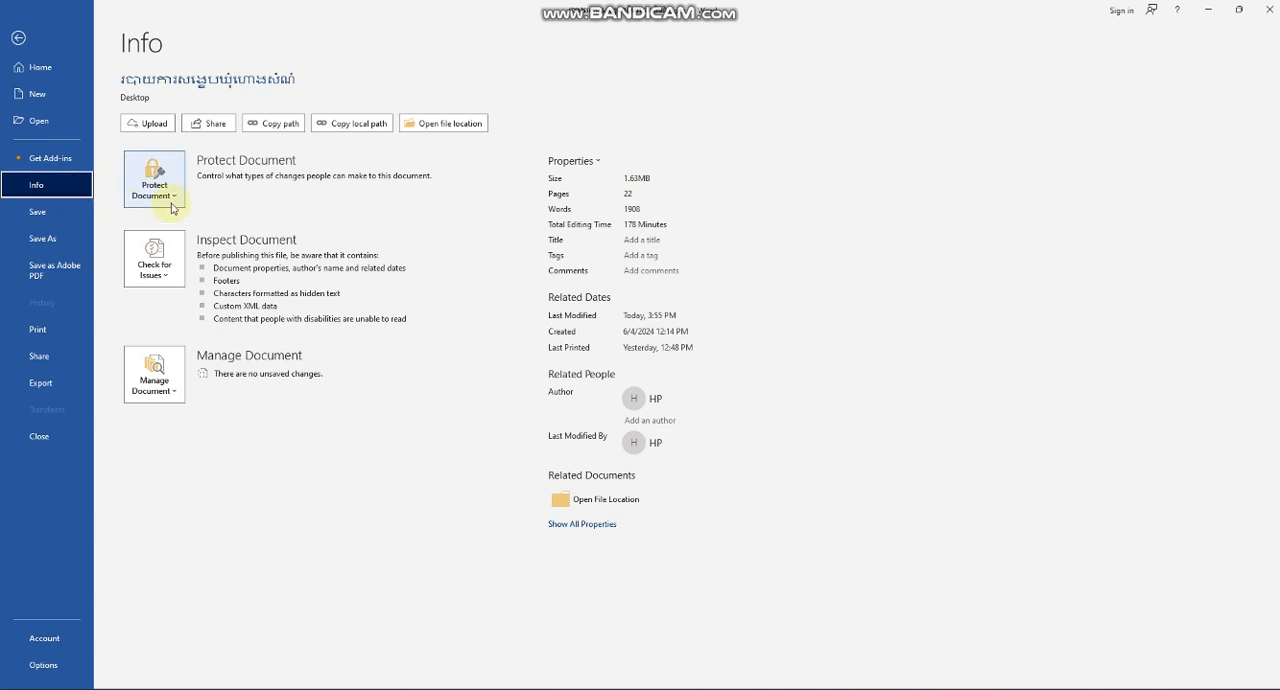
click(173, 204)
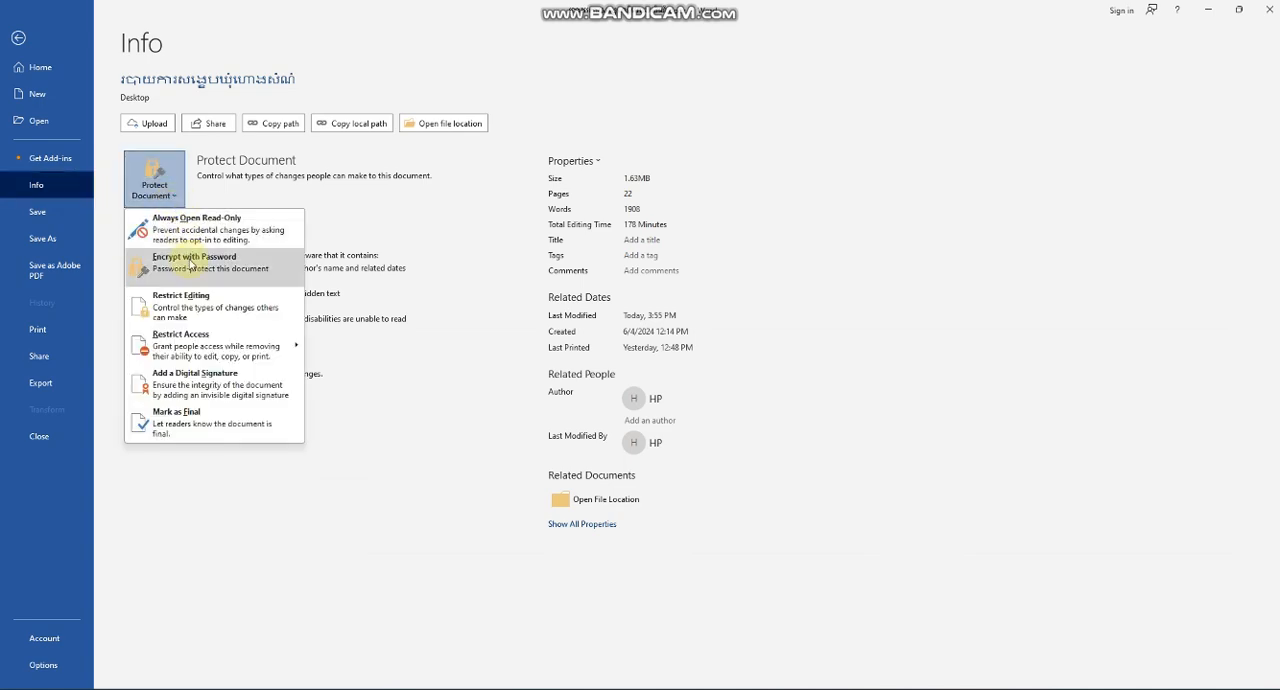
click(185, 297)
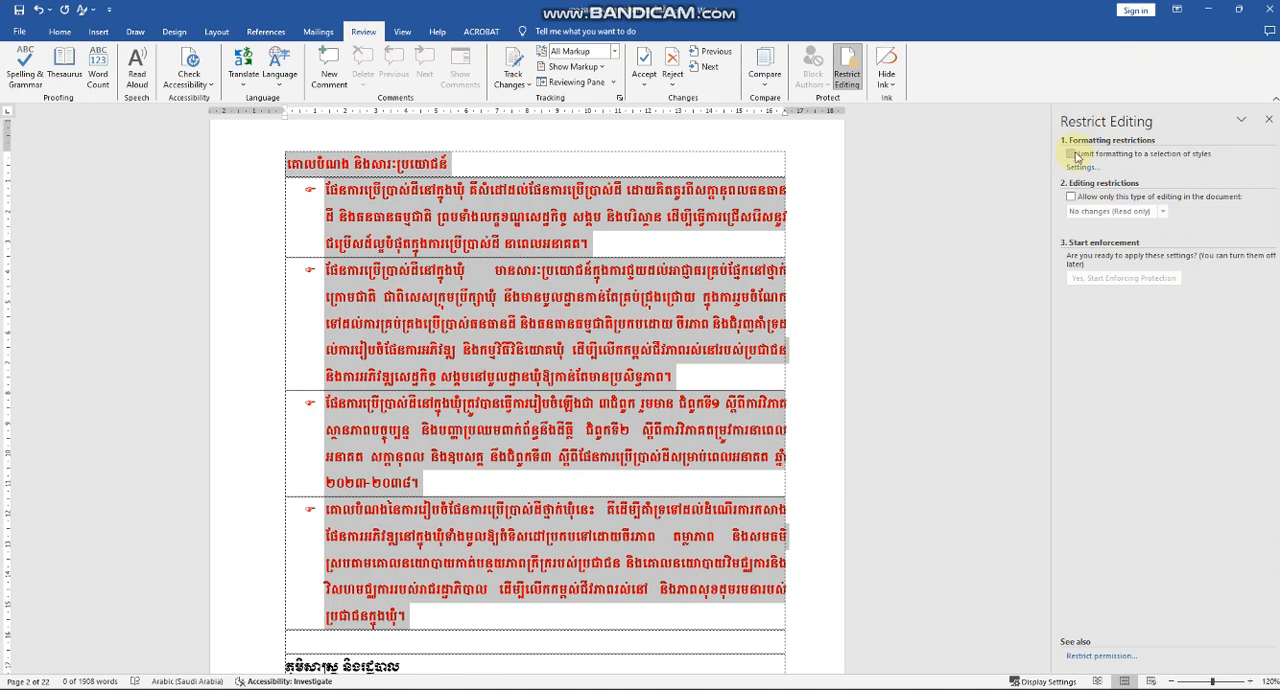
click(1071, 154)
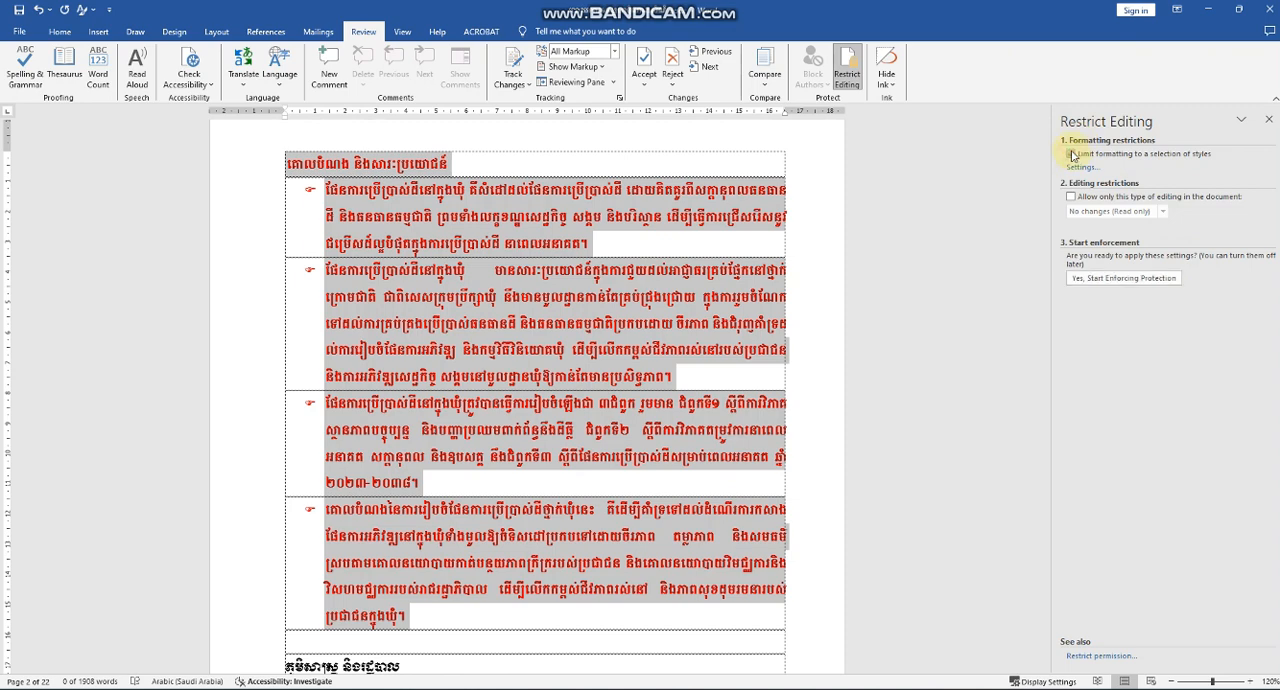
click(1074, 201)
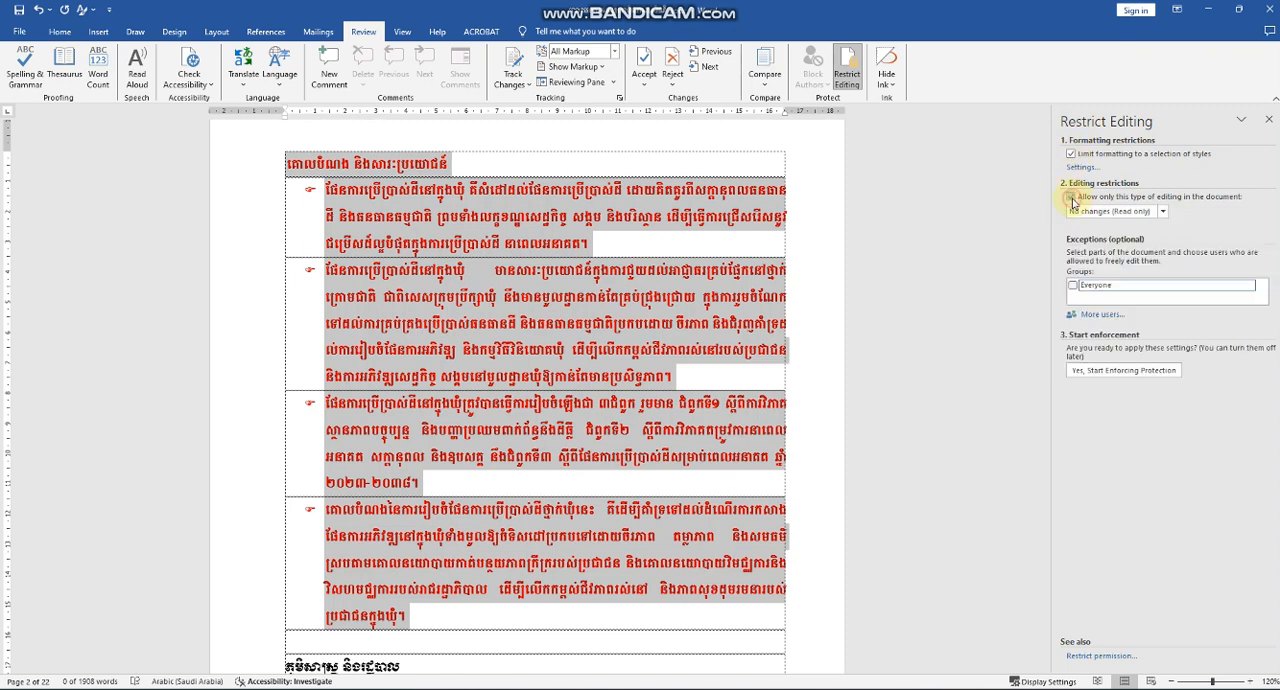
click(1163, 213)
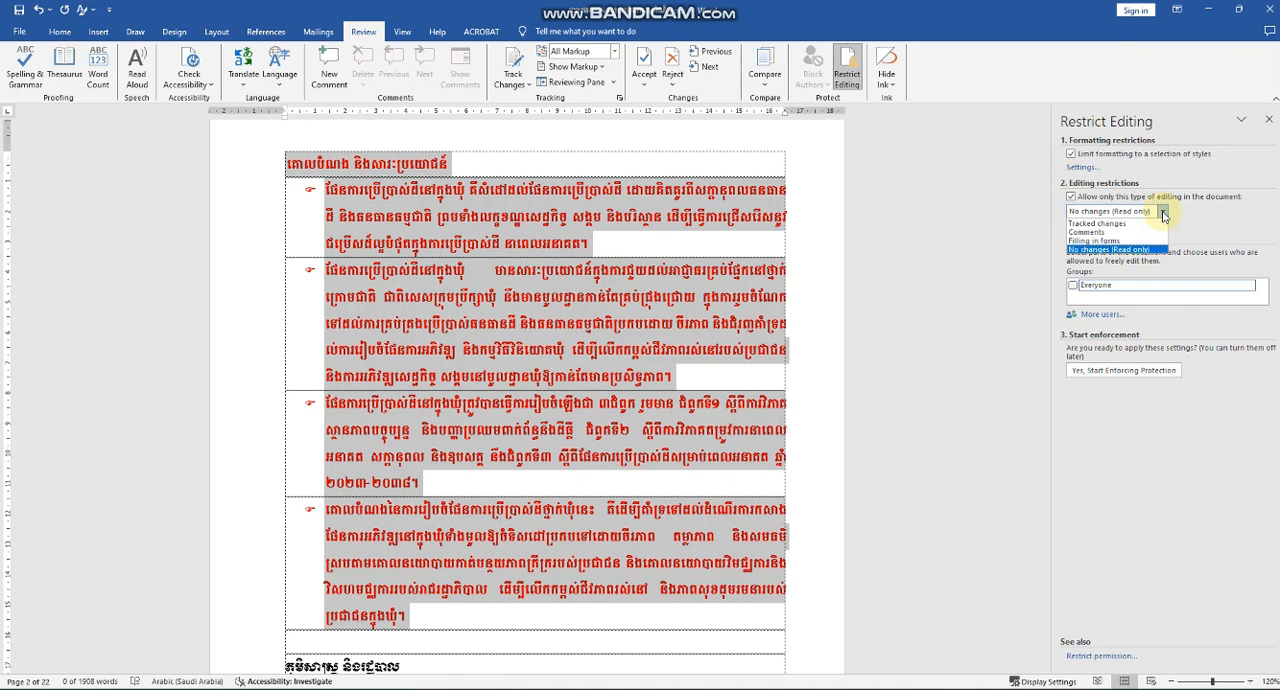
click(1087, 233)
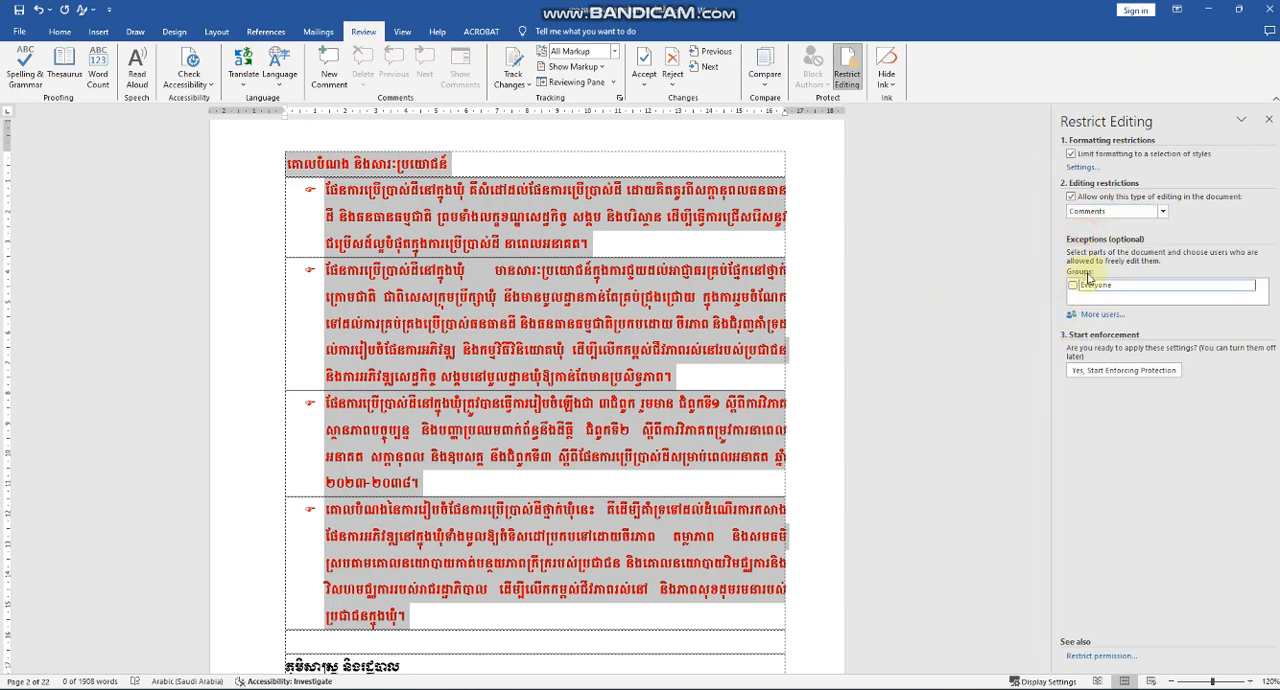
Add an exception that lets Everyone freely edit the selected red passage.
click(1249, 287)
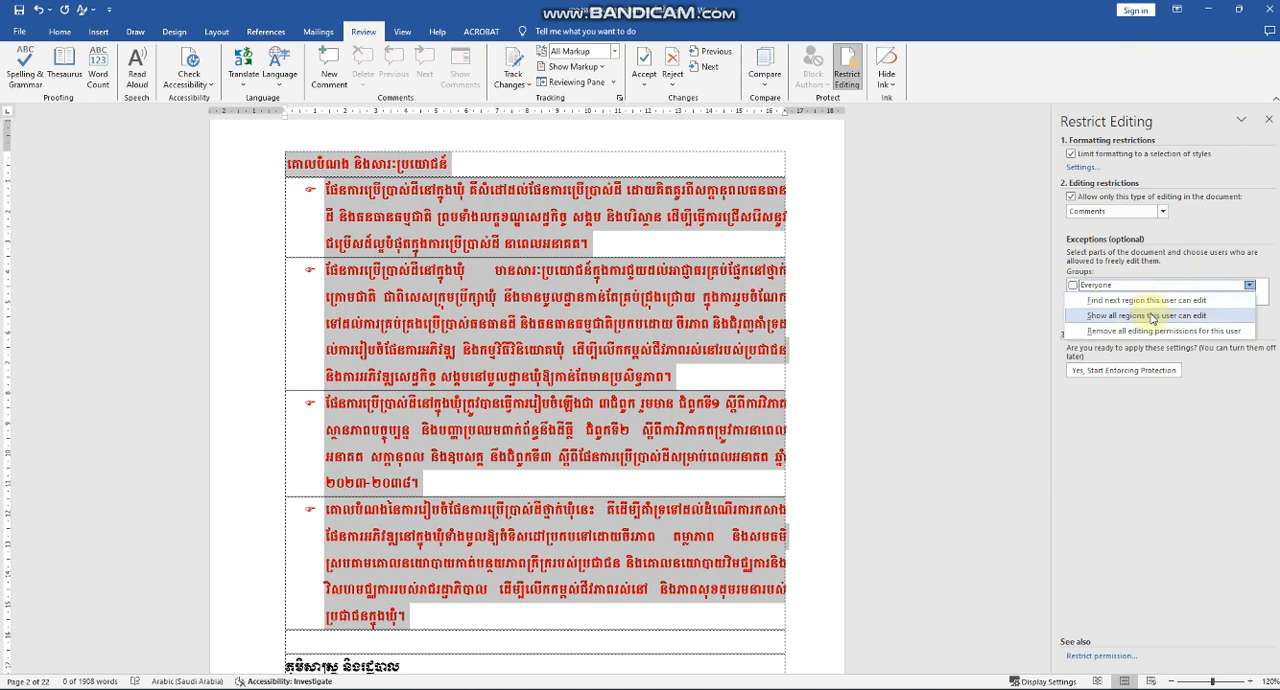
click(1072, 289)
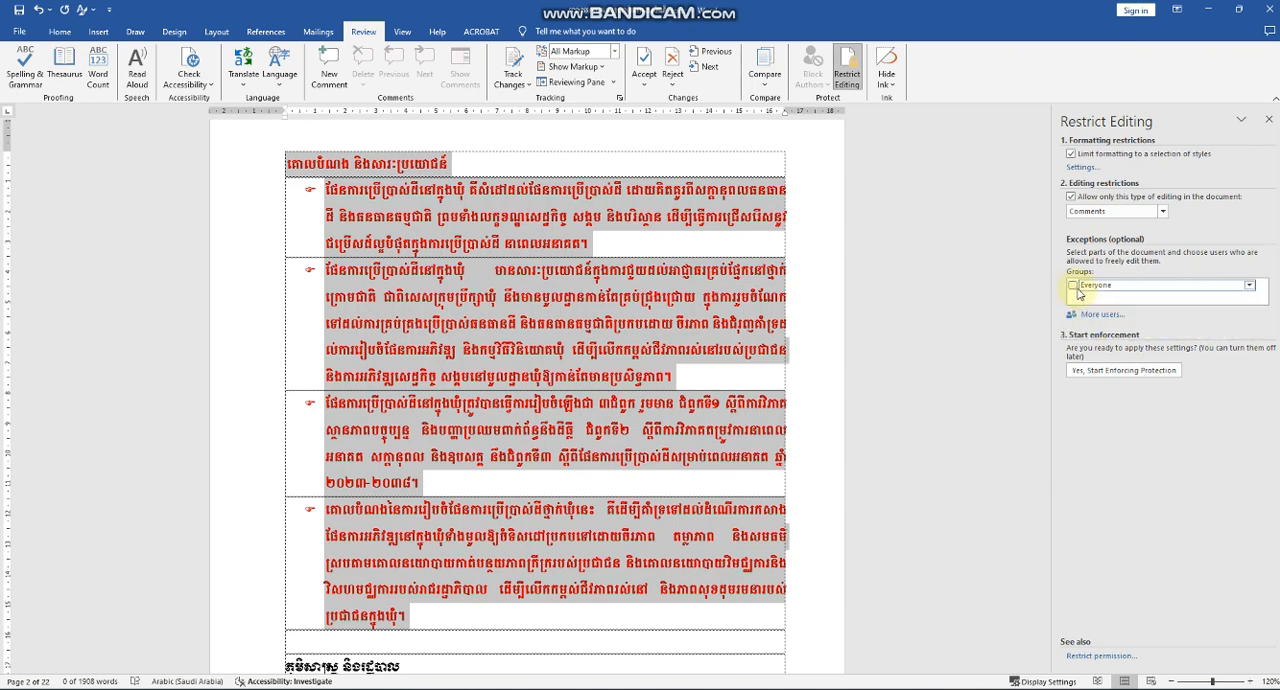
click(1072, 286)
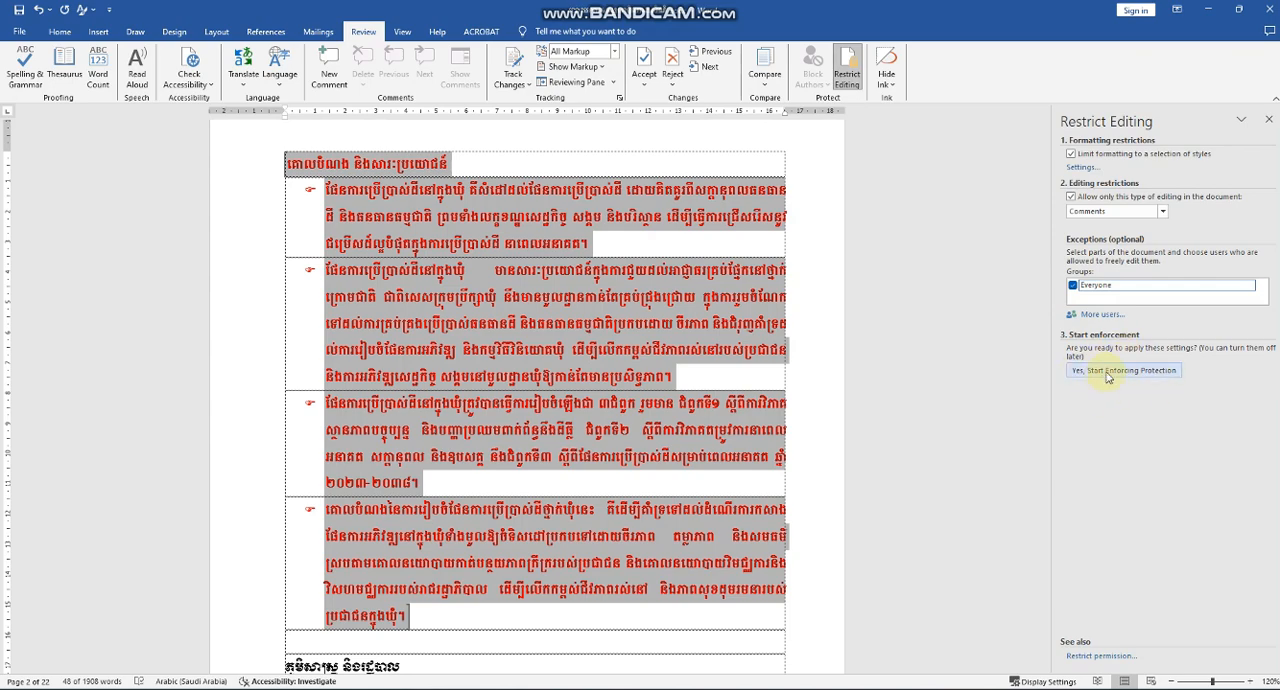
Start enforcing protection with the Password method, entering and confirming the protection password.
click(1108, 372)
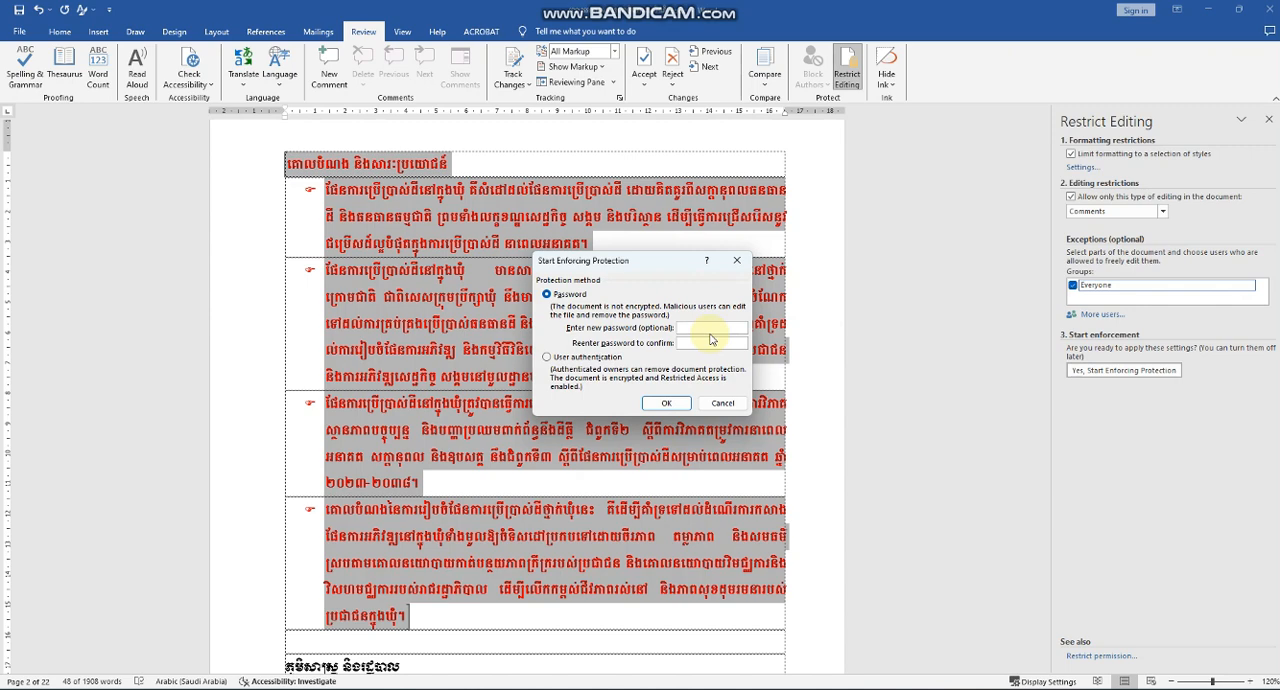
text(123)
click(701, 346)
text(123)
click(666, 403)
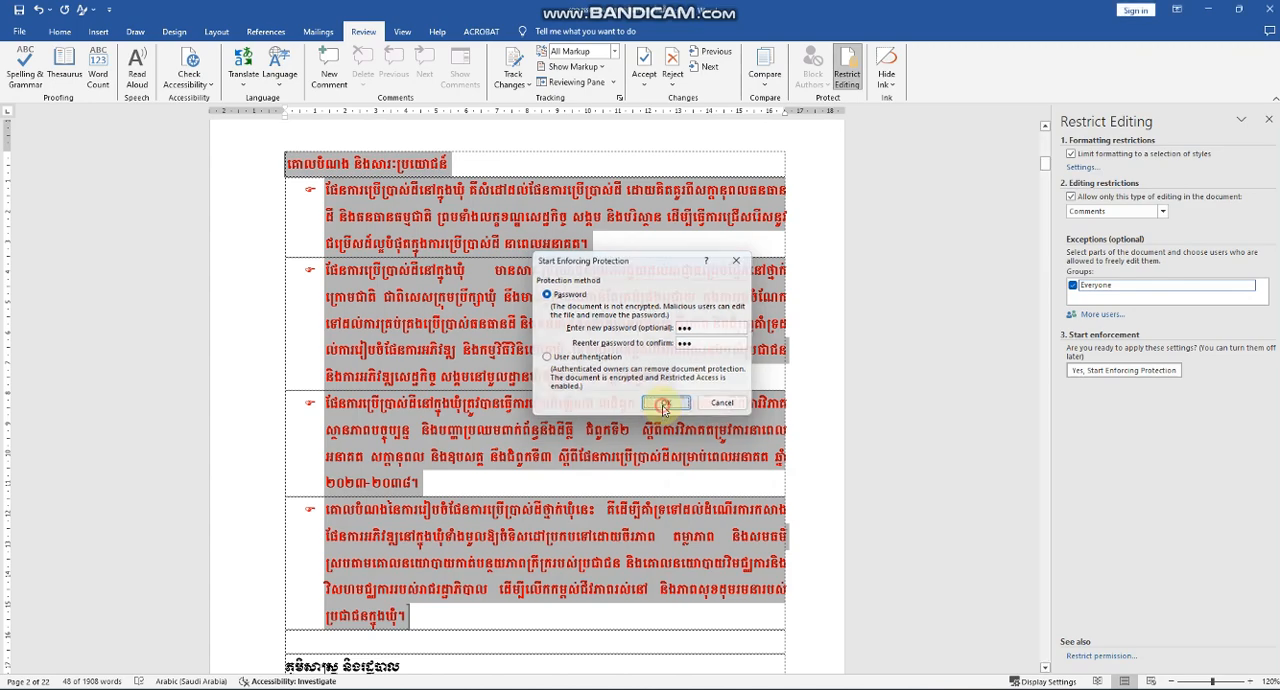
Examine the editable region and check which font, paragraph and border formatting options are available for the red passage.
click(499, 484)
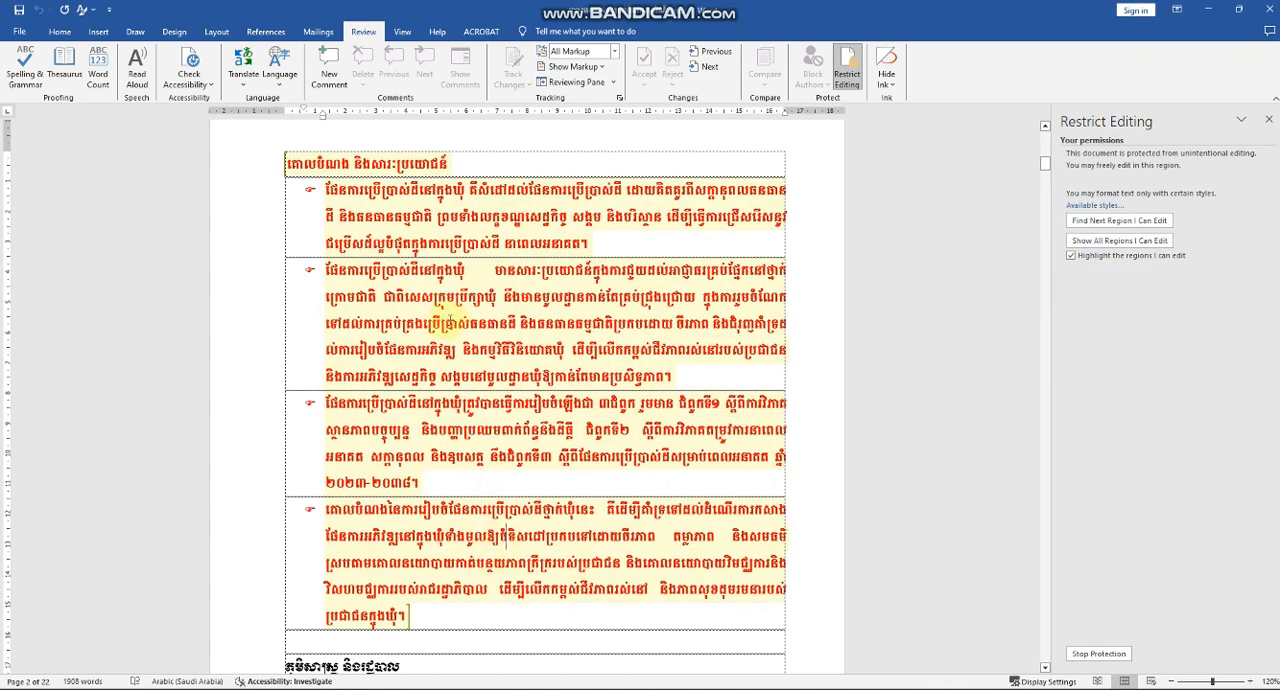
scroll(468, 402, down, 3)
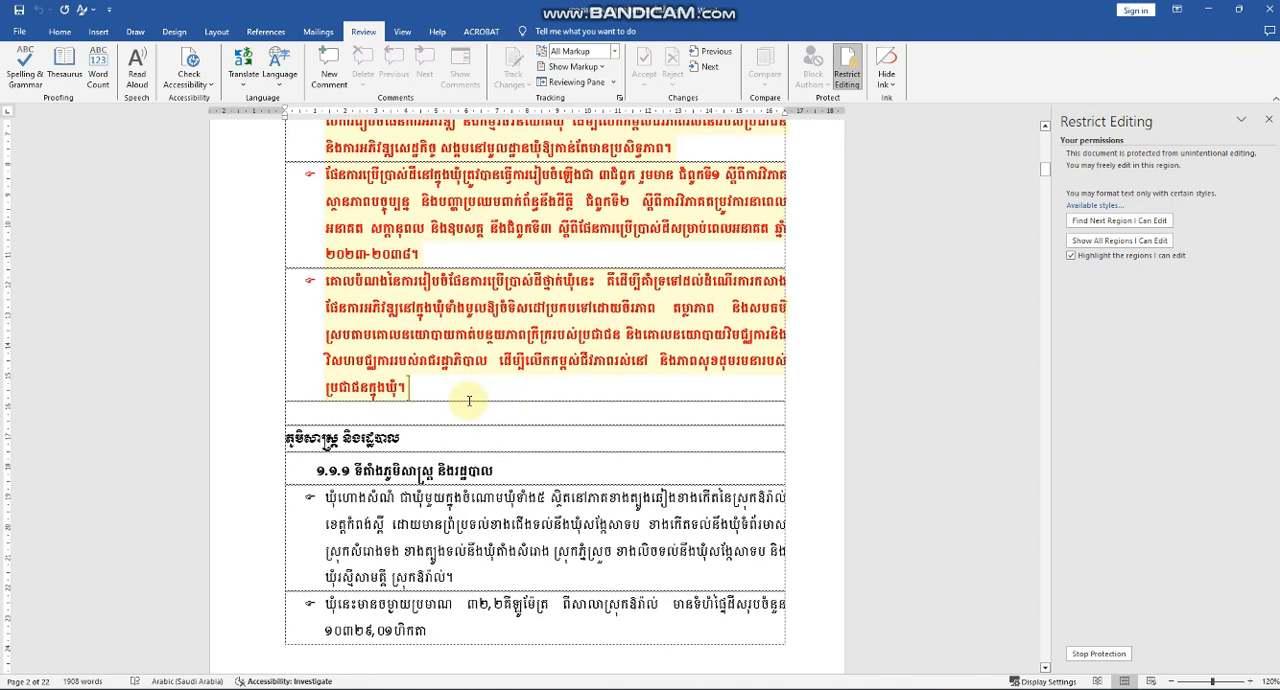
scroll(468, 398, up, 3)
scroll(466, 402, up, 2)
scroll(463, 403, down, 2)
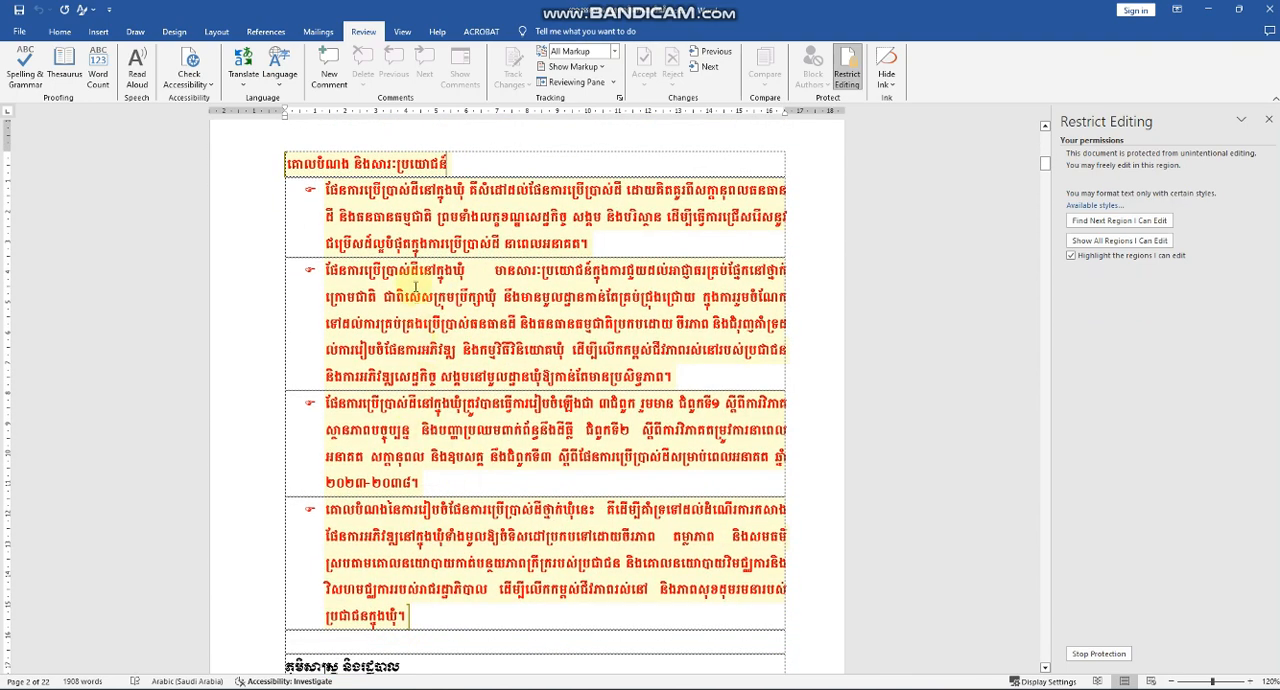
click(59, 31)
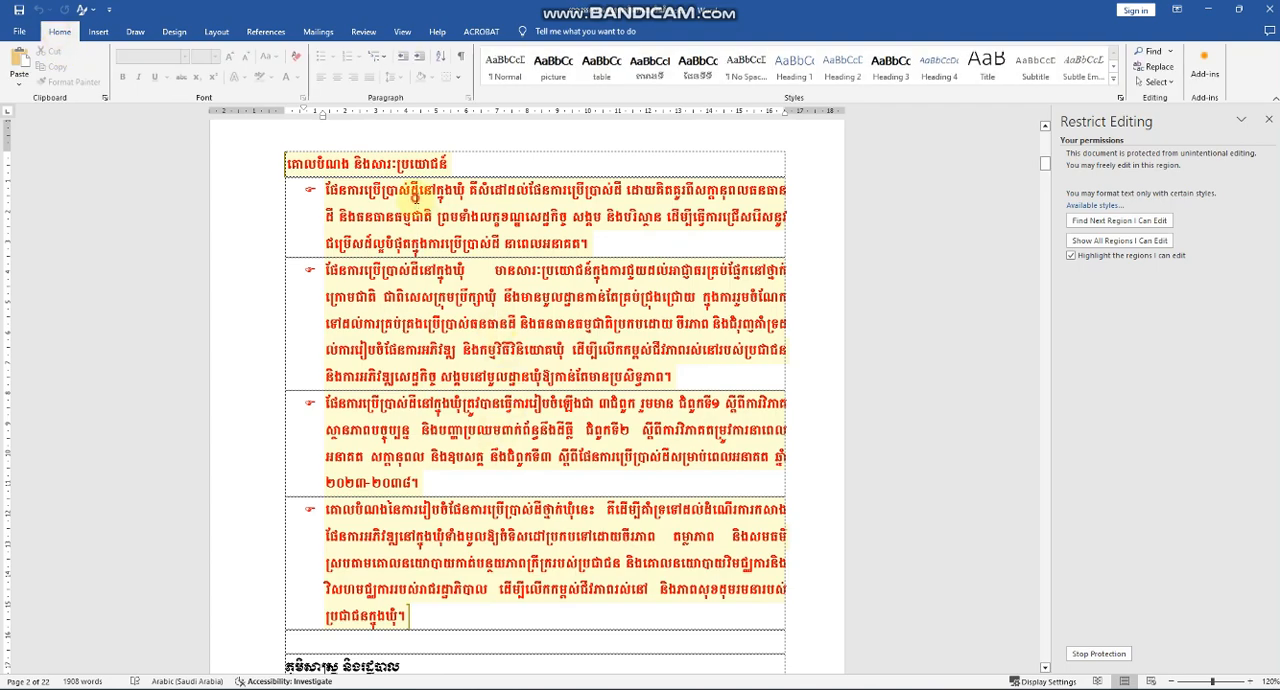
click(414, 195)
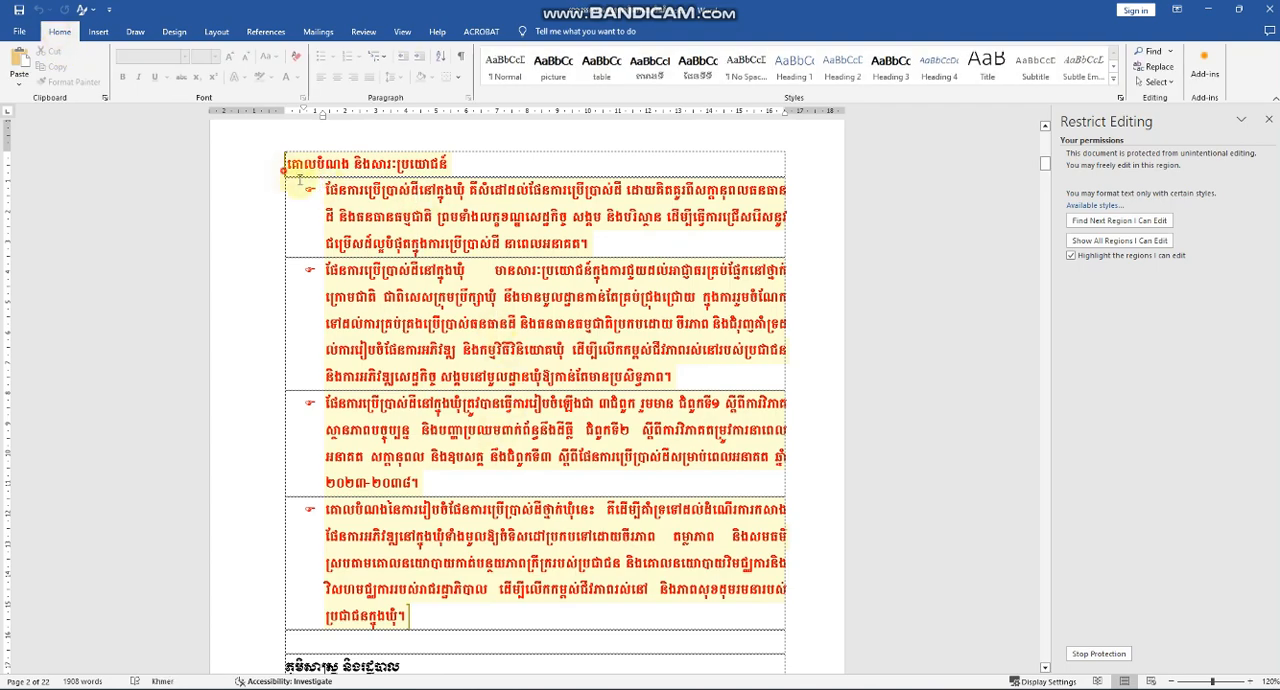
drag(299, 178, 517, 620)
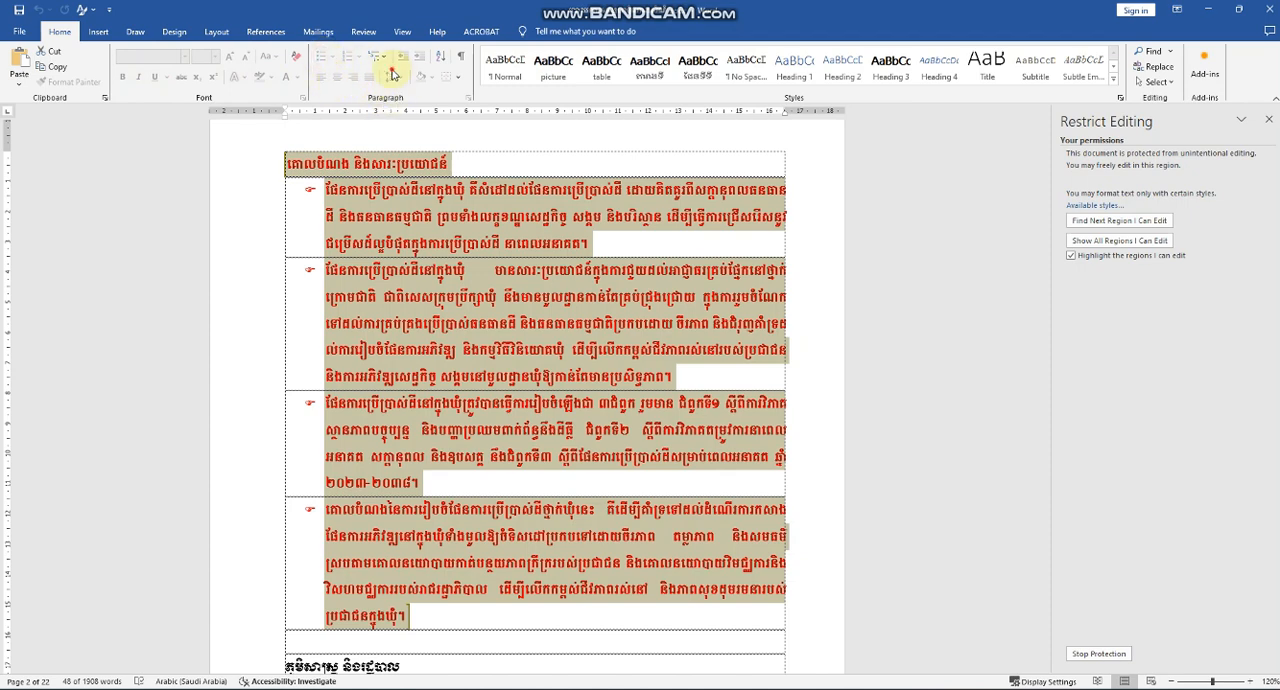
click(457, 79)
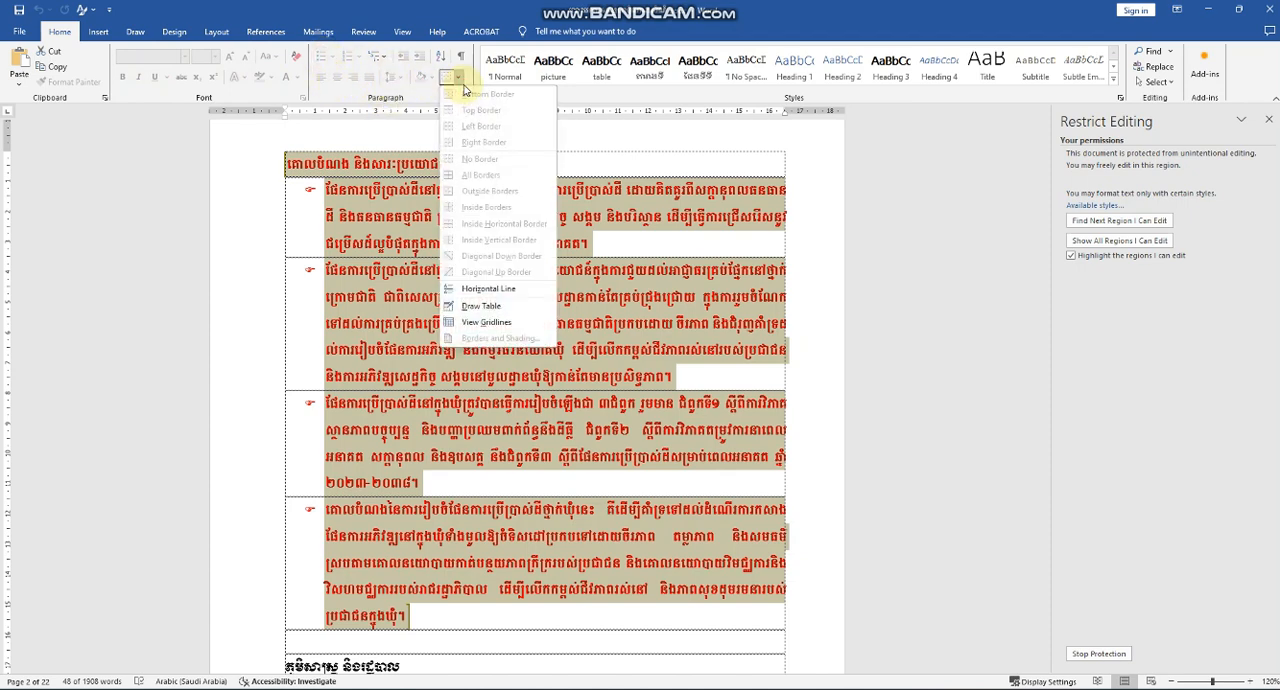
click(410, 82)
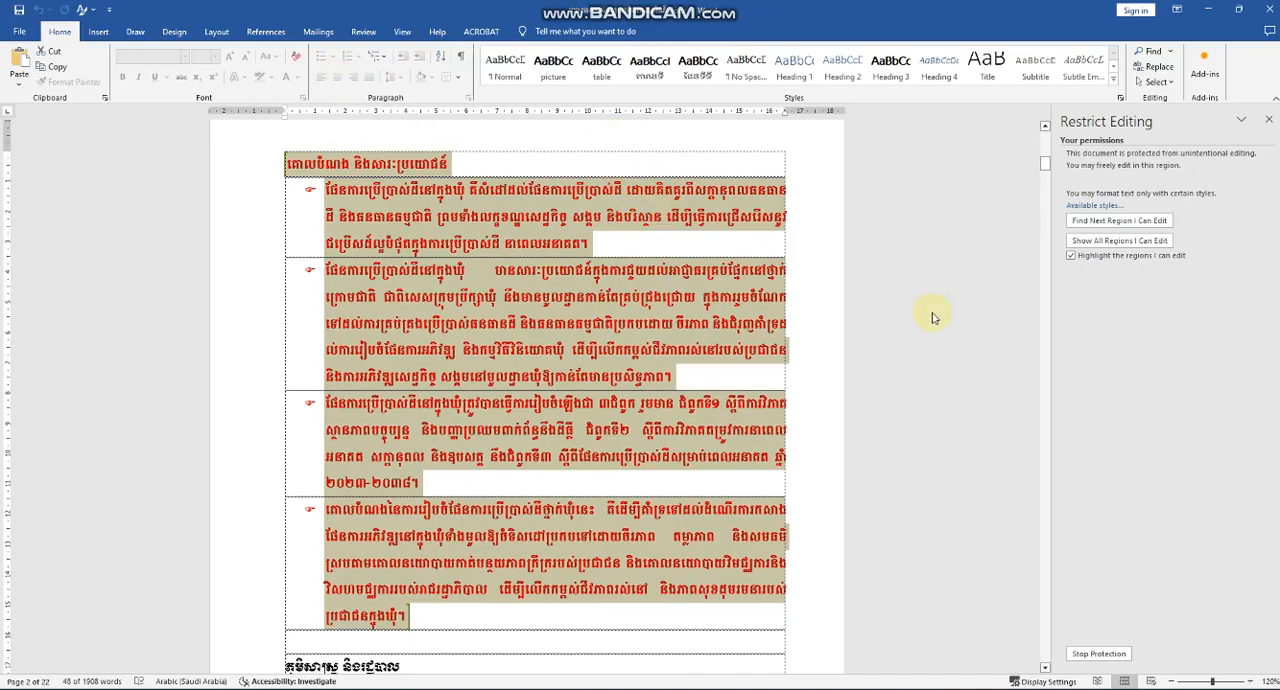
Stop the document protection by entering the protection password.
click(1097, 654)
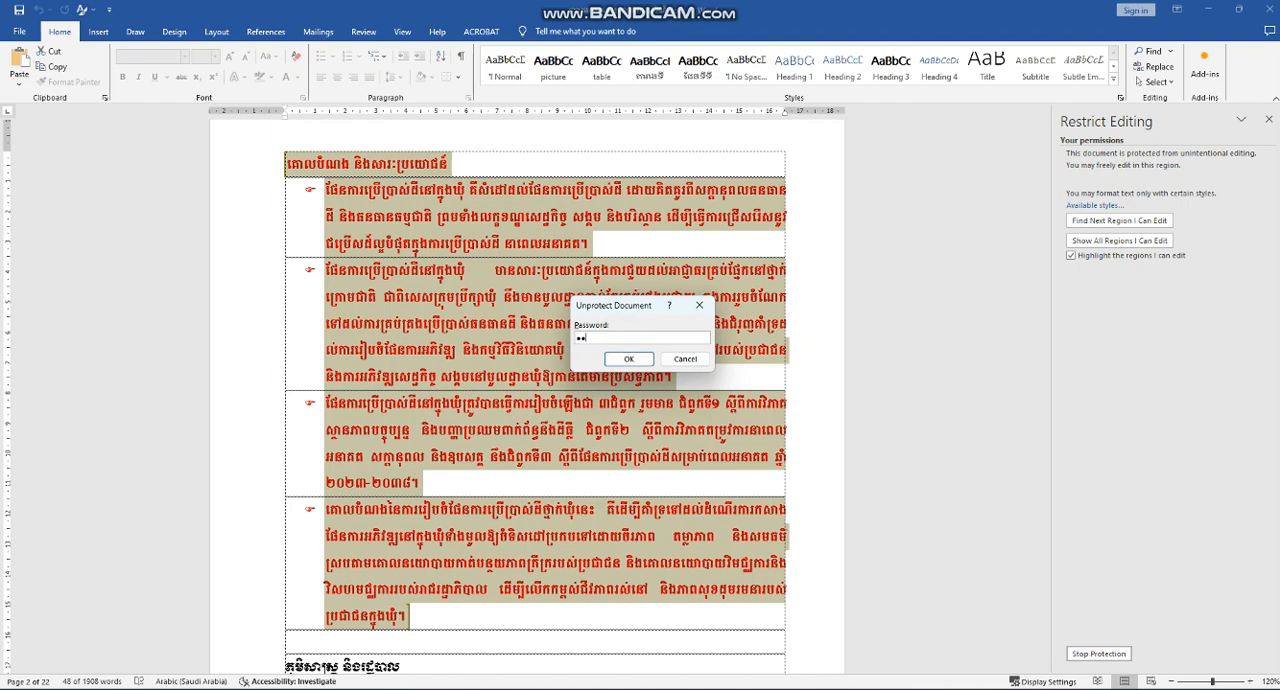
click(629, 360)
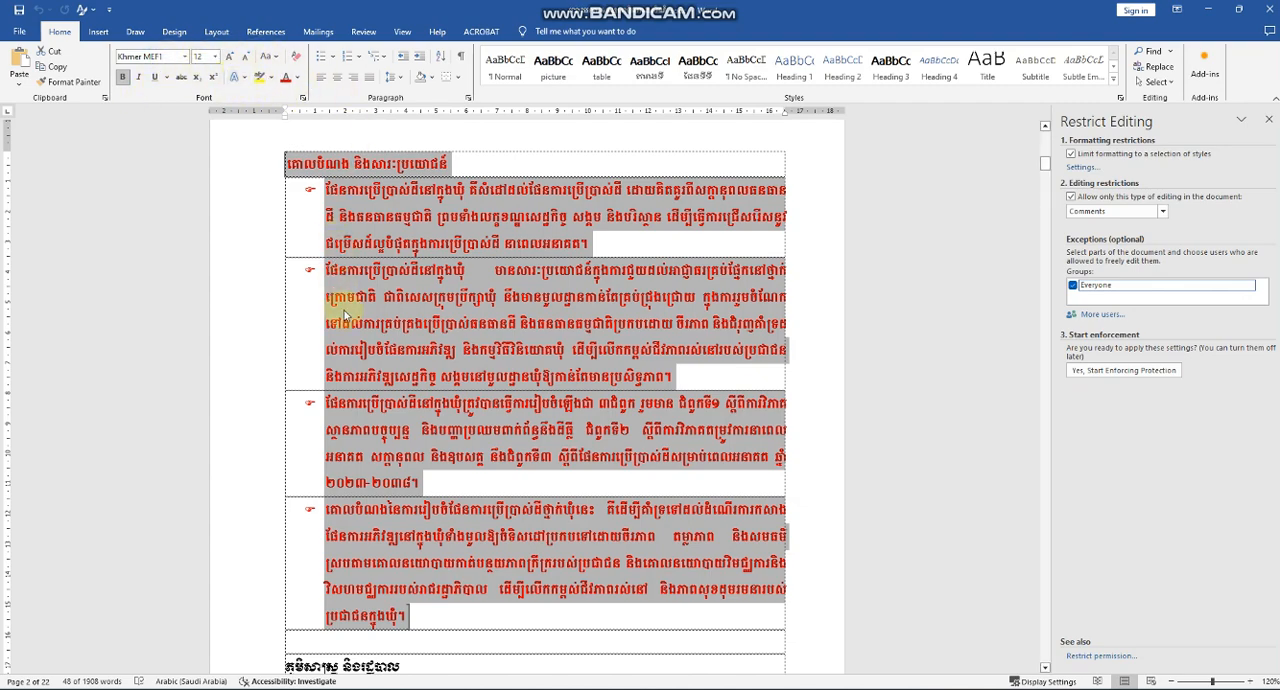
Try italic, underline and strikethrough formatting on the selected red passage, then turn them off again.
click(138, 77)
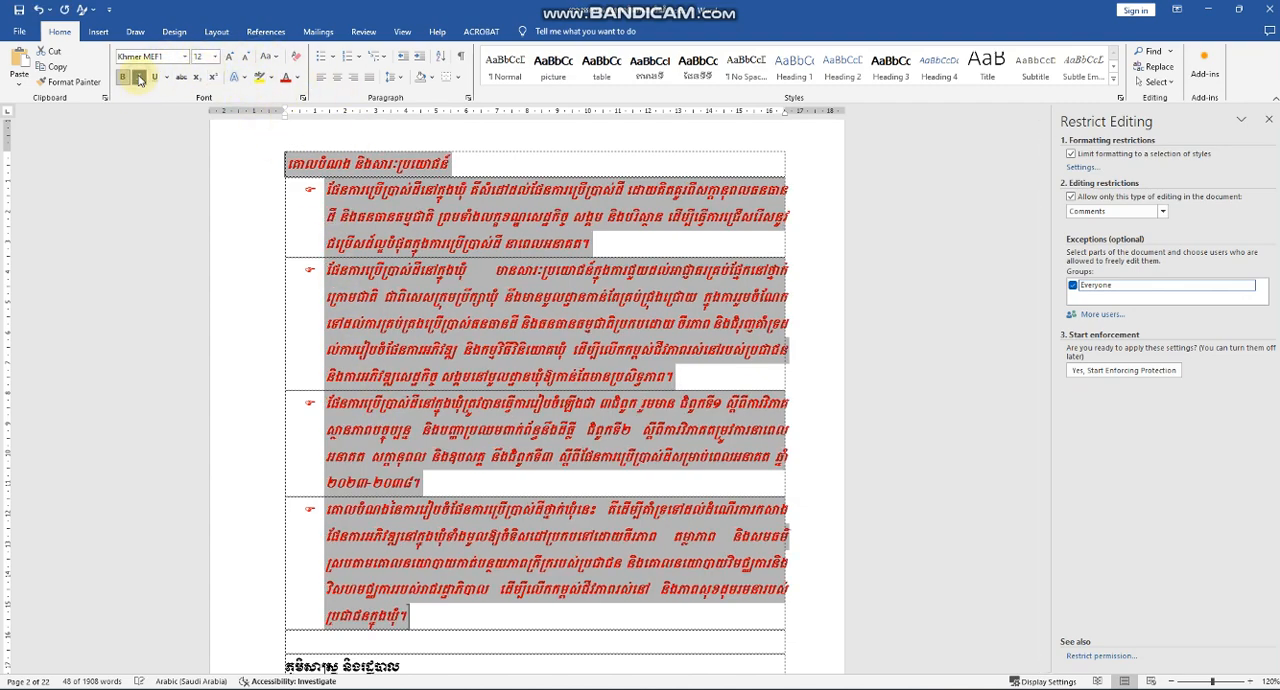
click(154, 78)
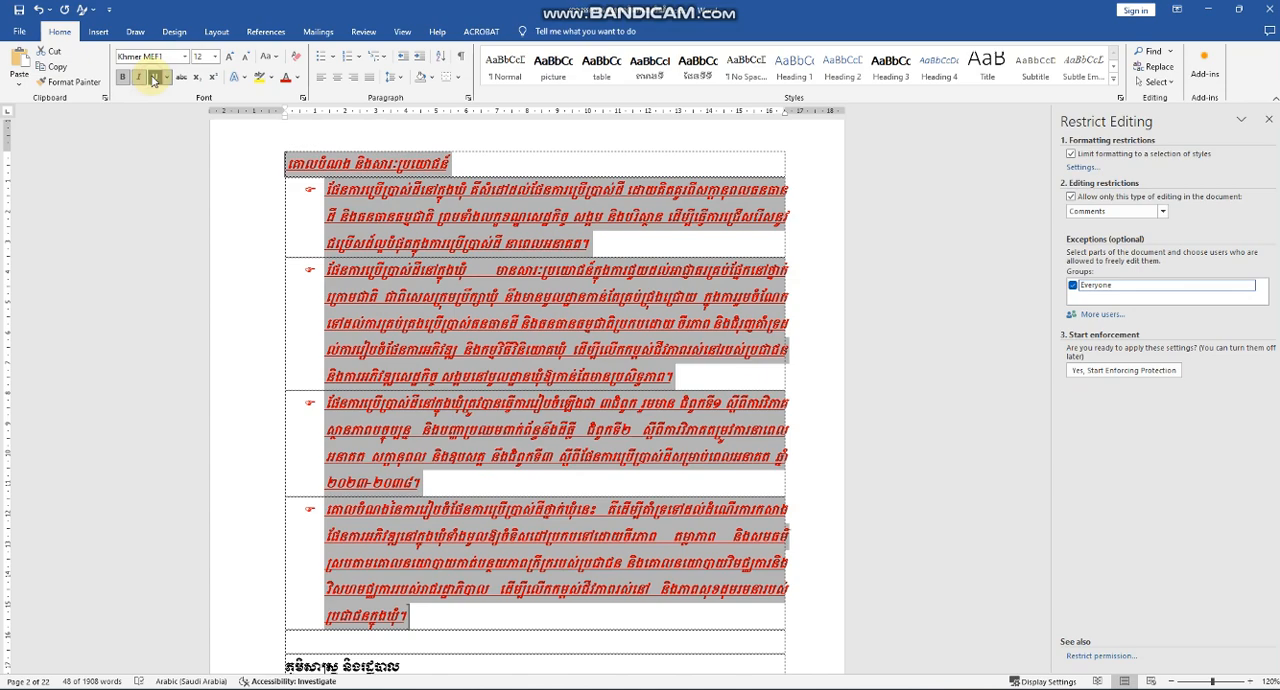
click(181, 79)
click(181, 79)
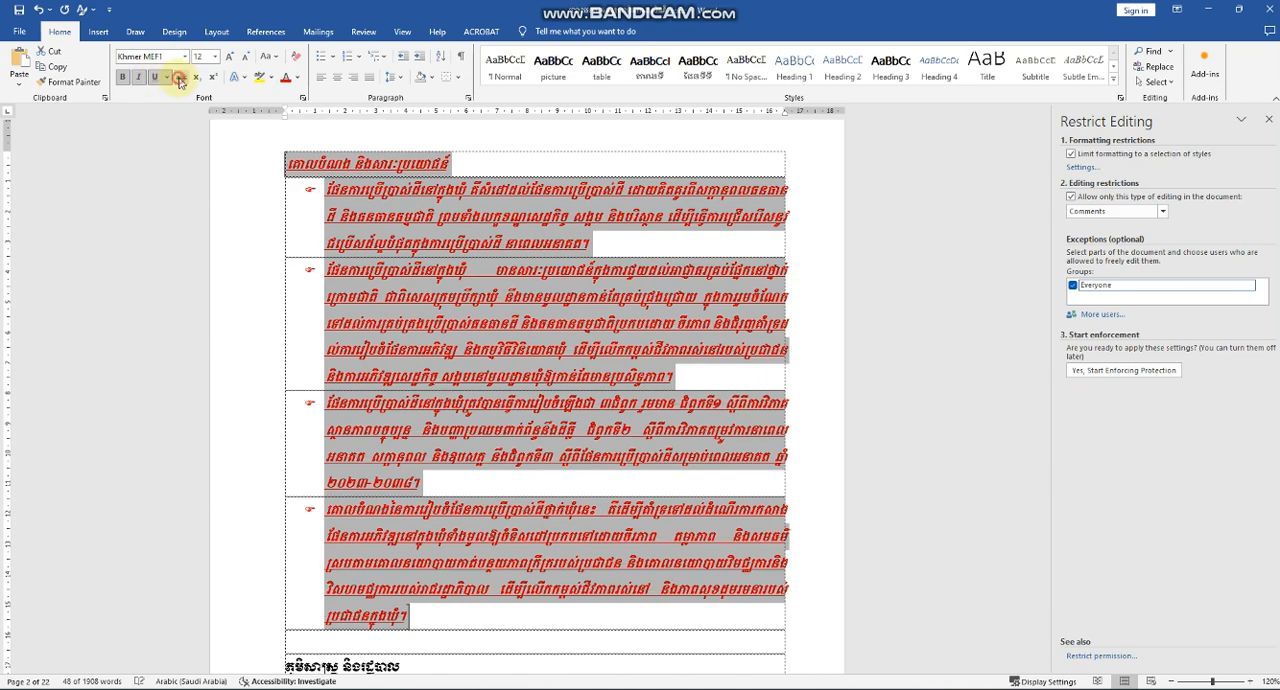
click(154, 78)
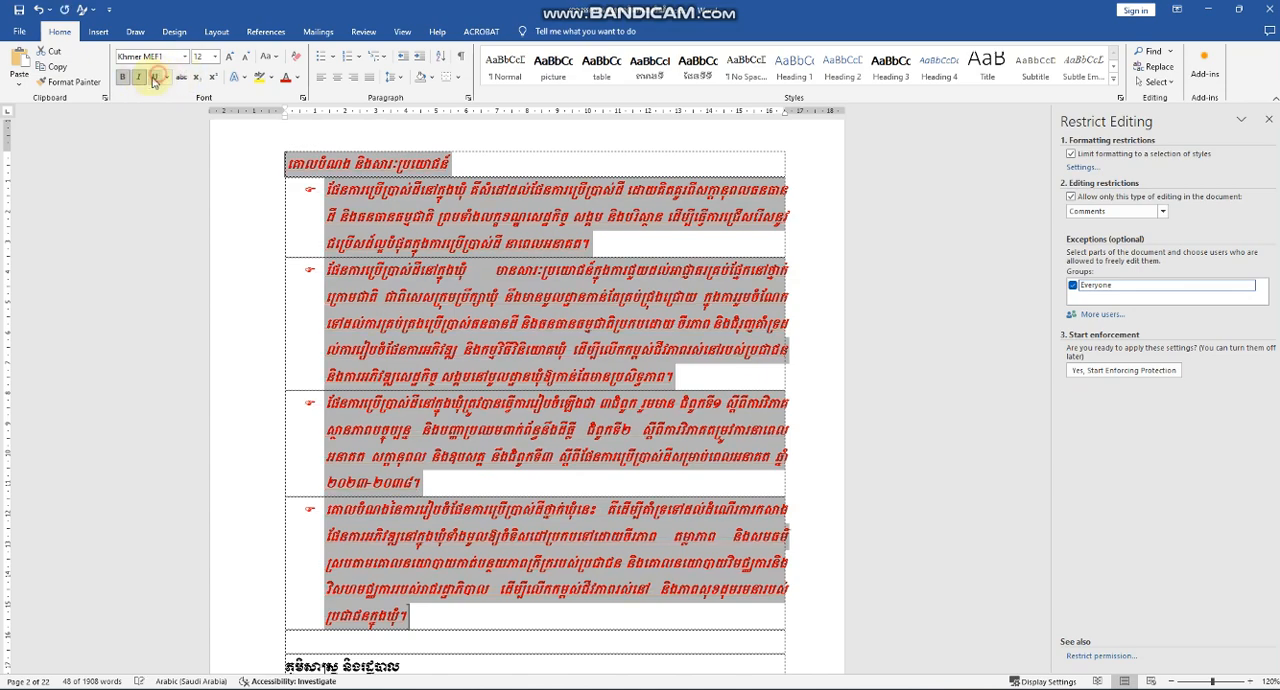
click(138, 77)
Remove the bold formatting from the selected red passage and deselect the text.
click(122, 77)
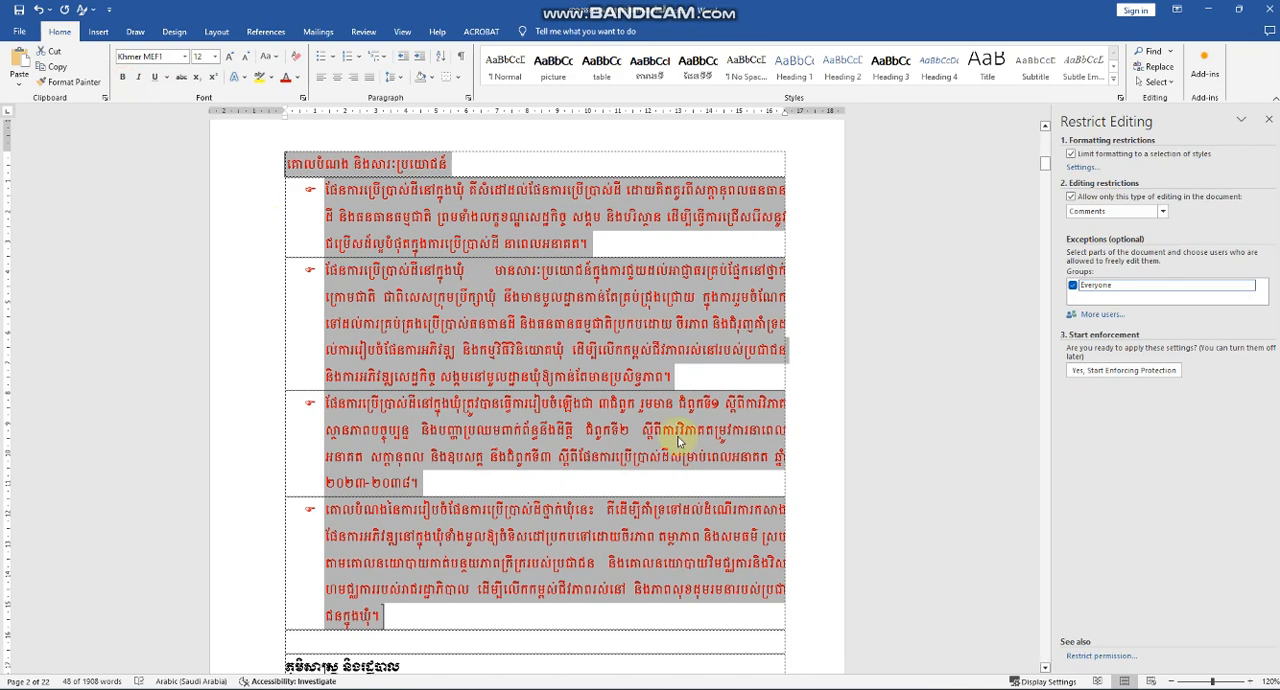
click(468, 323)
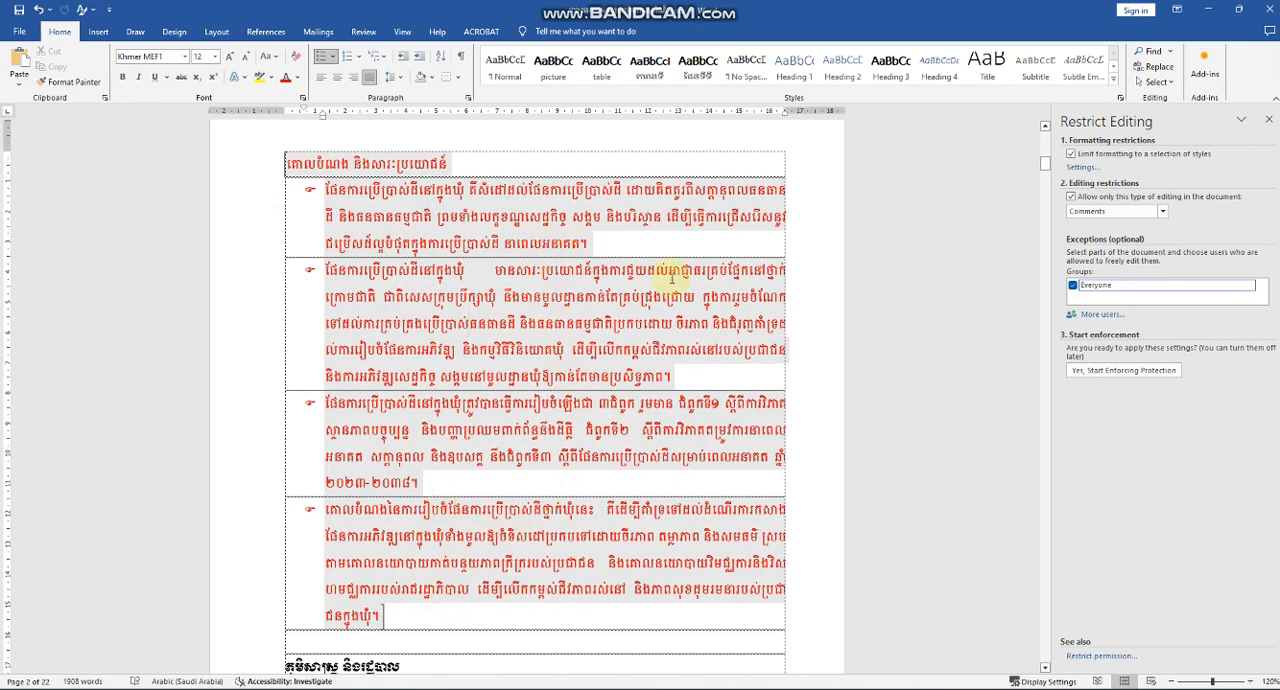
Turn off the style-formatting limit and the Comments-only editing restriction, and remove the ignored exceptions from the document.
click(1072, 155)
click(1072, 198)
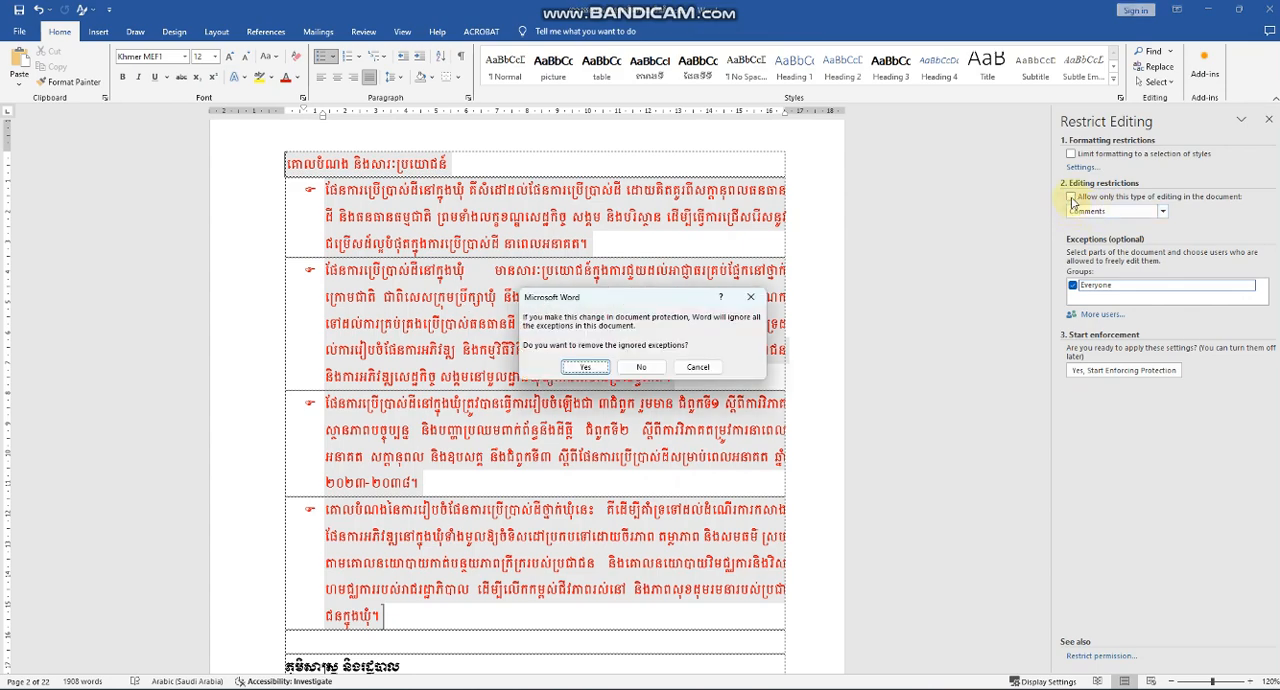
click(588, 368)
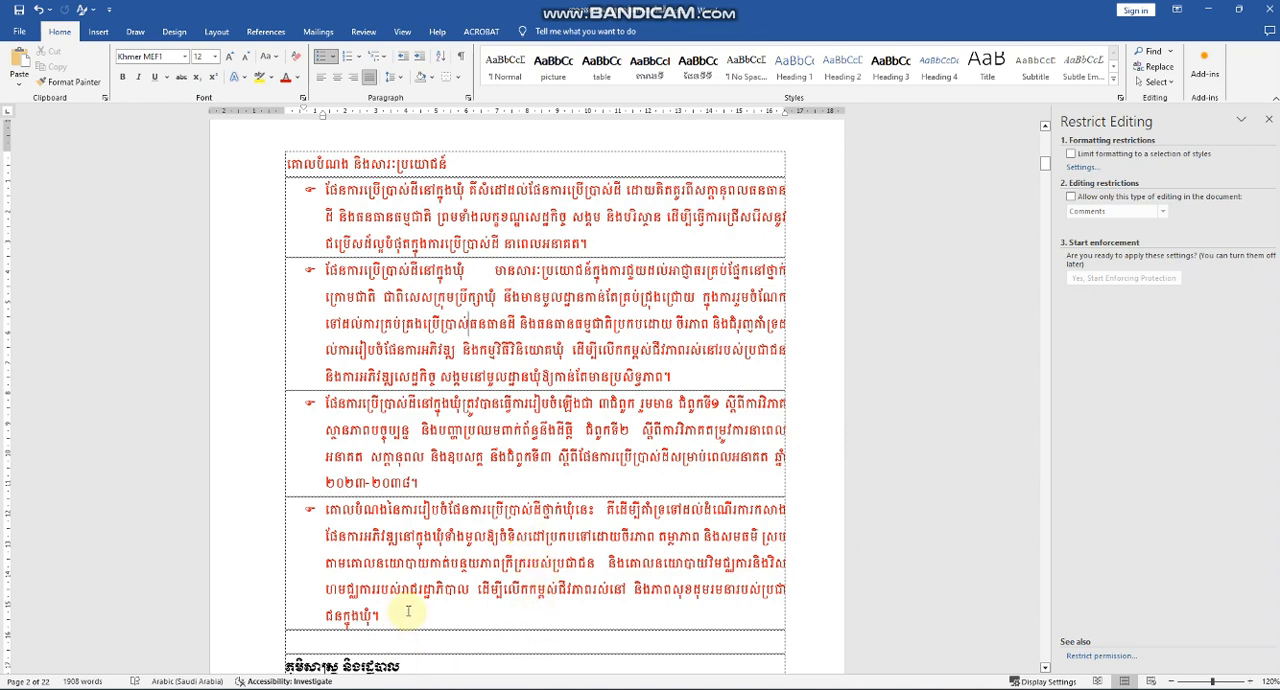
Change the font color of the whole red passage, from its heading through the last bulleted paragraph, to black and deselect it.
drag(407, 611, 286, 163)
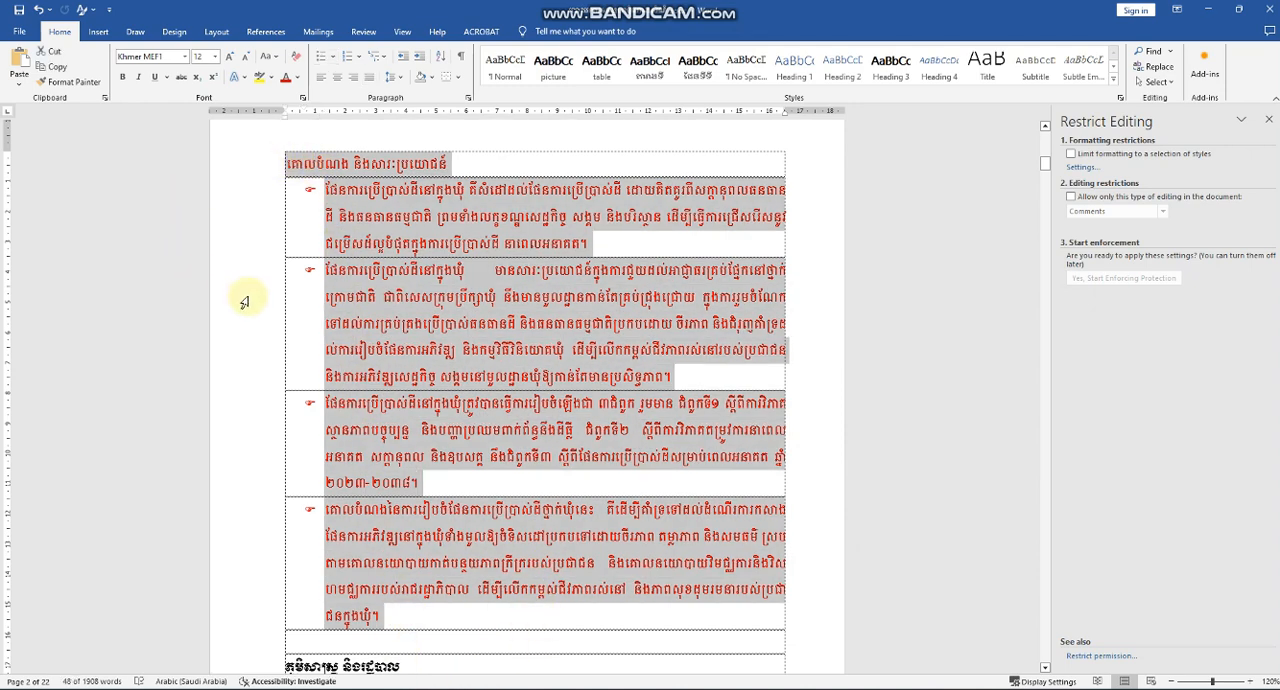
click(297, 78)
click(322, 118)
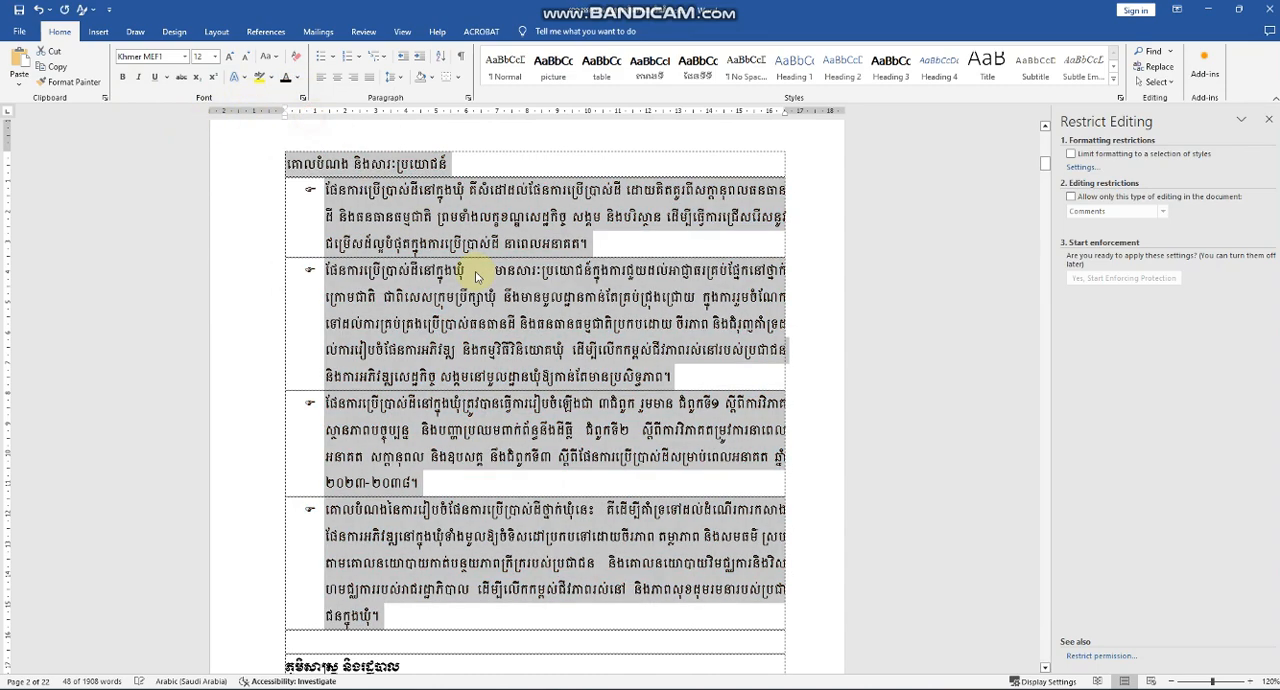
click(464, 272)
click(588, 462)
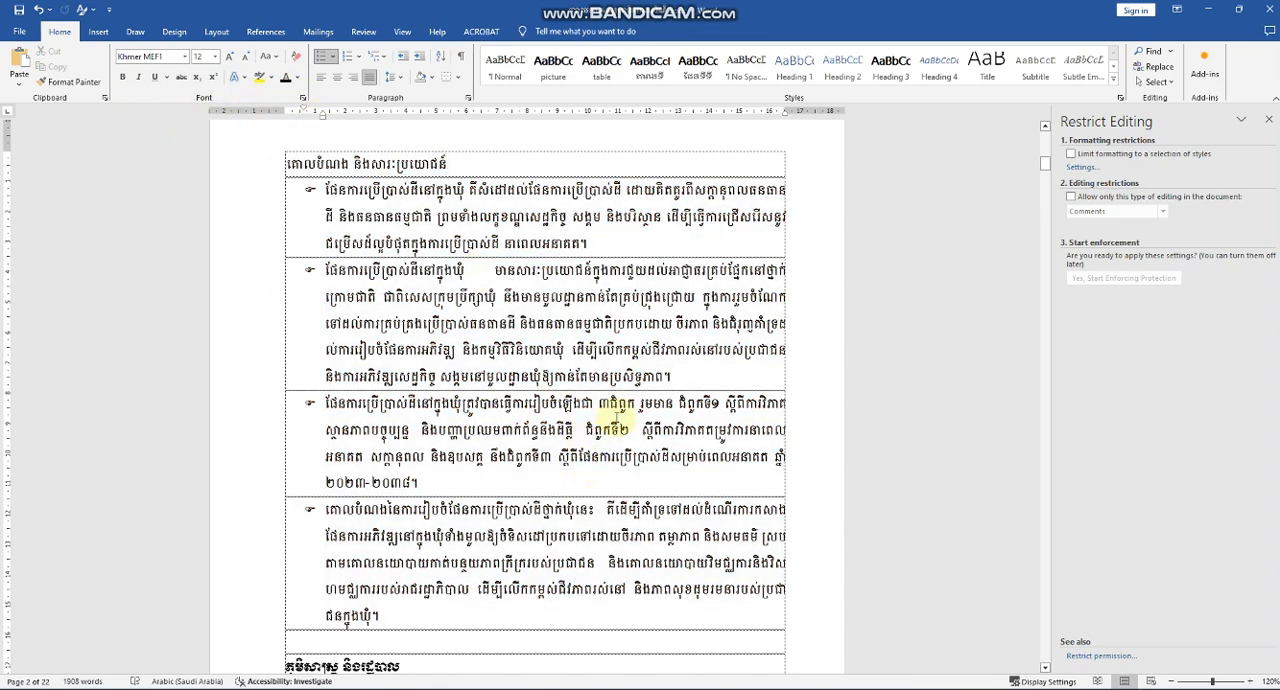
scroll(497, 323, down, 3)
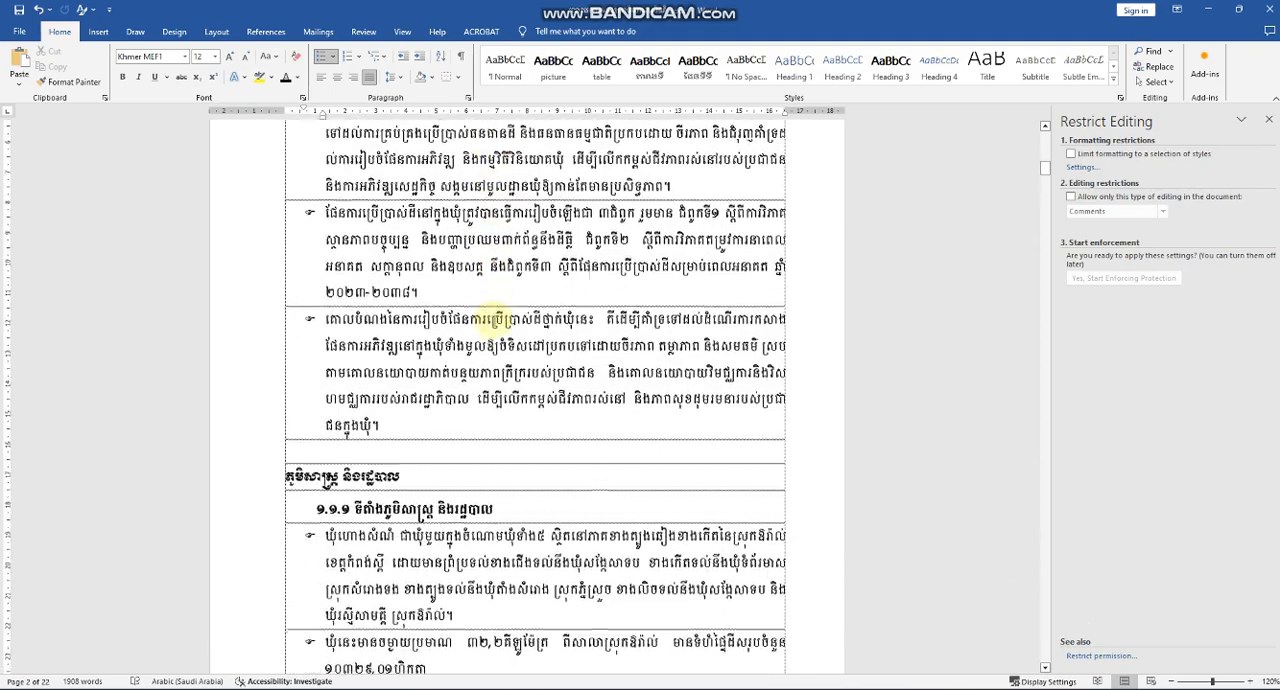
scroll(500, 323, up, 2)
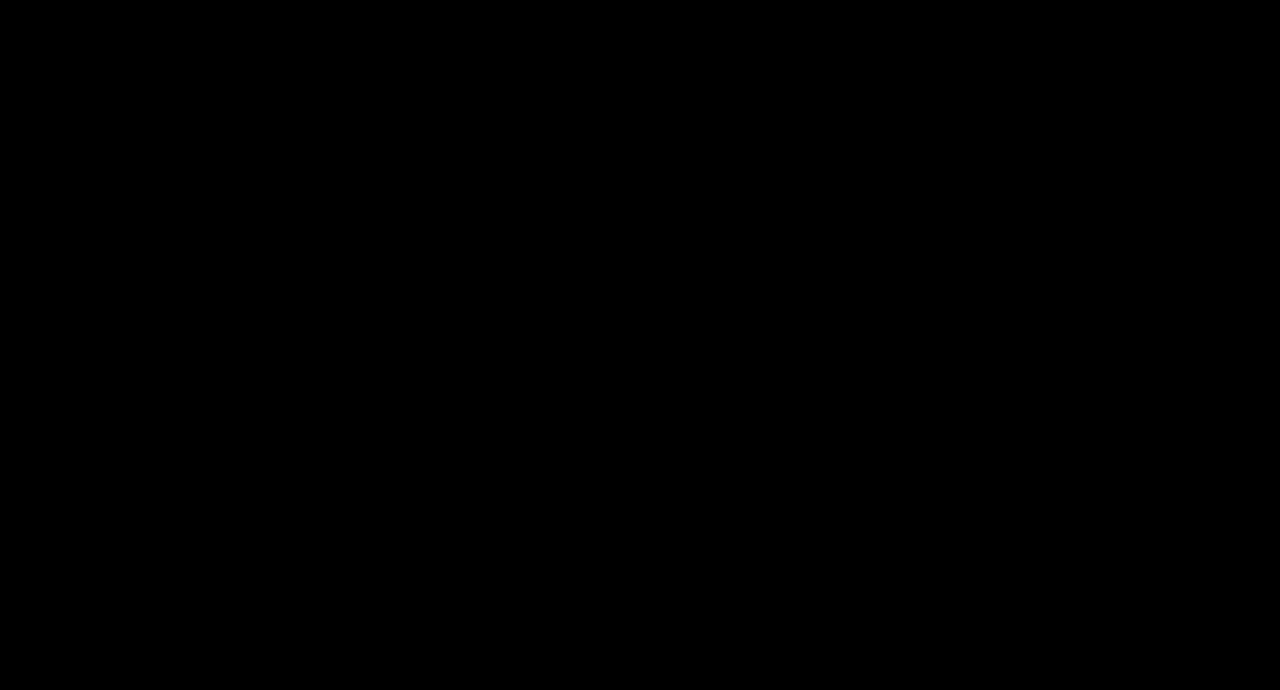